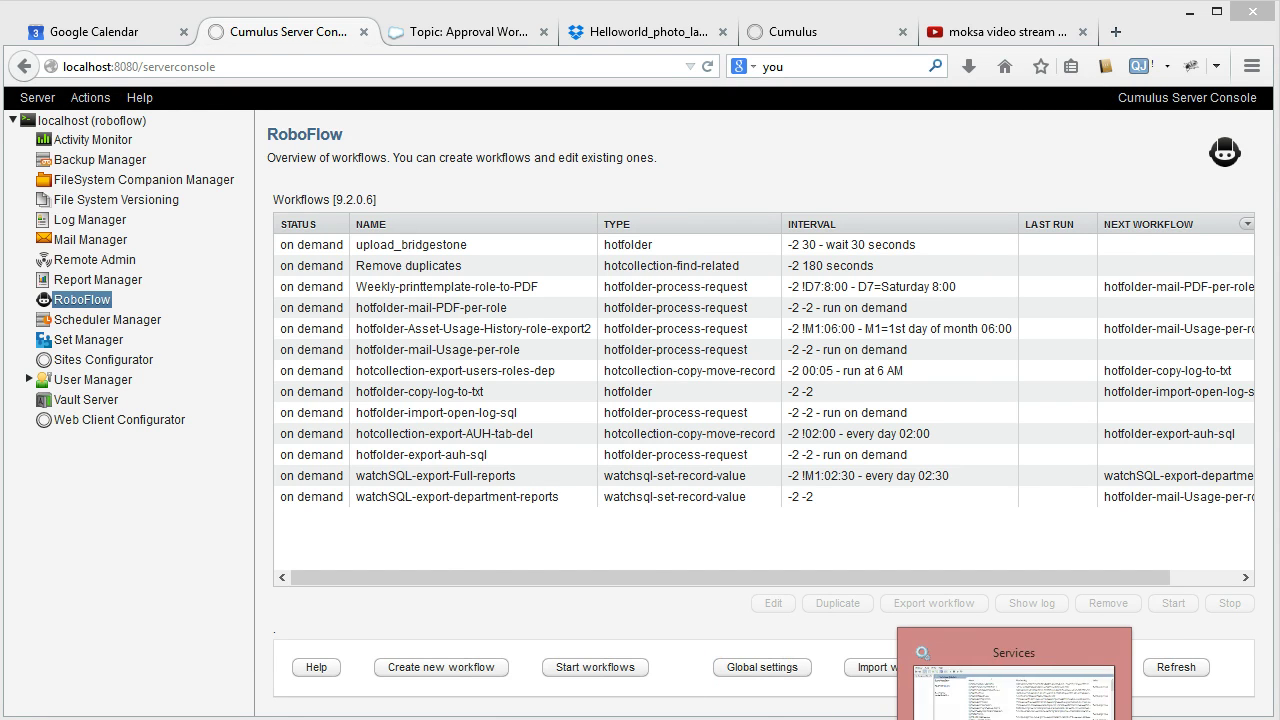
In Services, narrow the Beschrijving column to show startup and logon columns, then right-click Canto RoboFlow.
{"action": "left_click", "coordinate": [985, 685]}
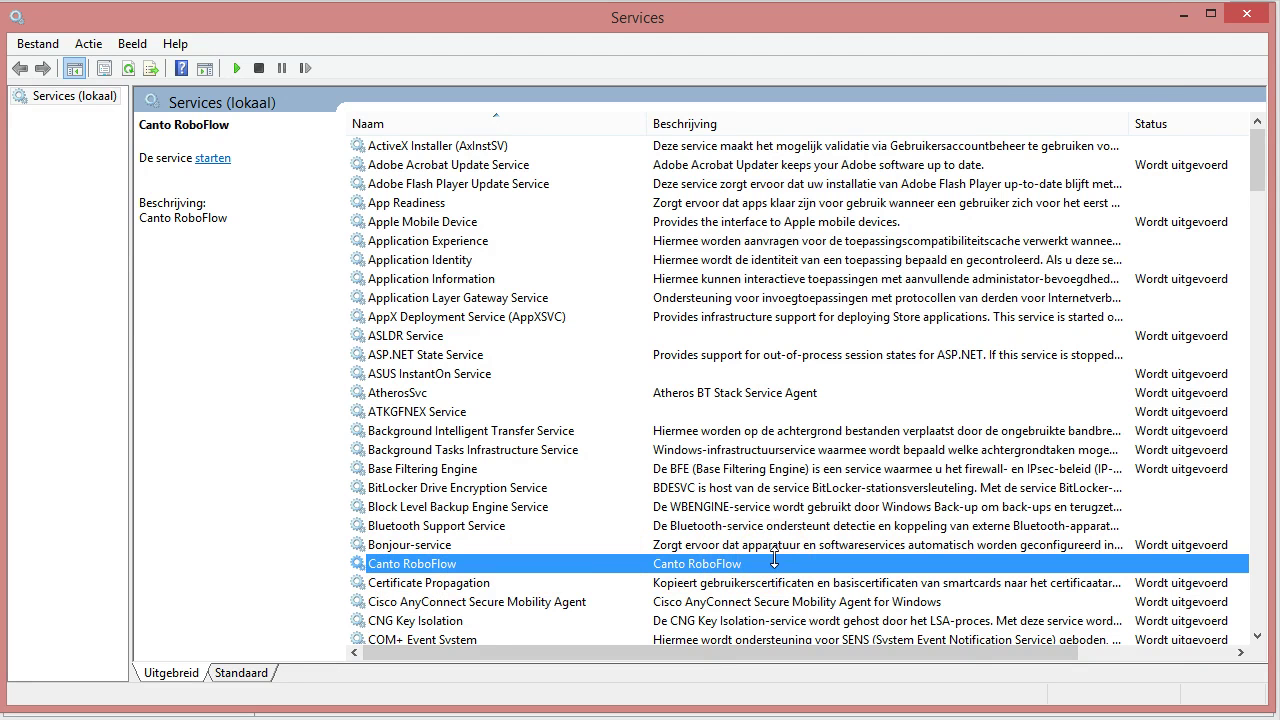
{"action": "left_click_drag", "start_coordinate": [1125, 120], "coordinate": [953, 122]}
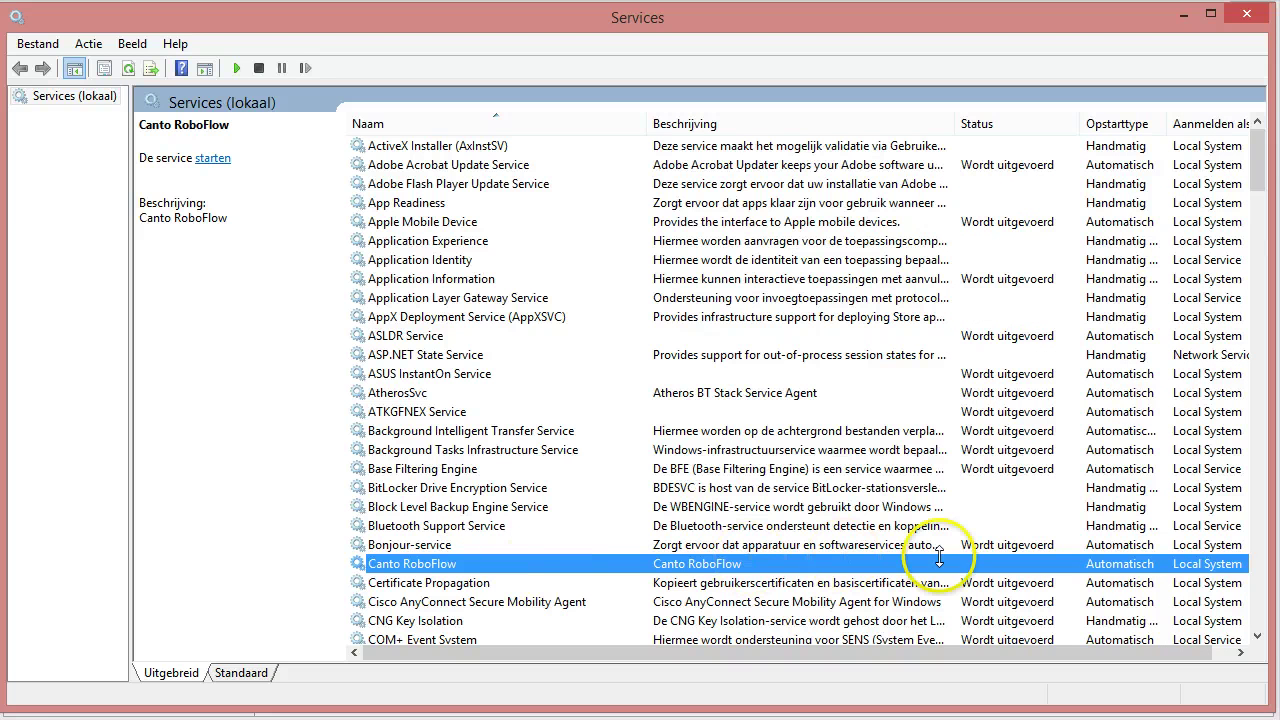
{"action": "right_click", "coordinate": [523, 565]}
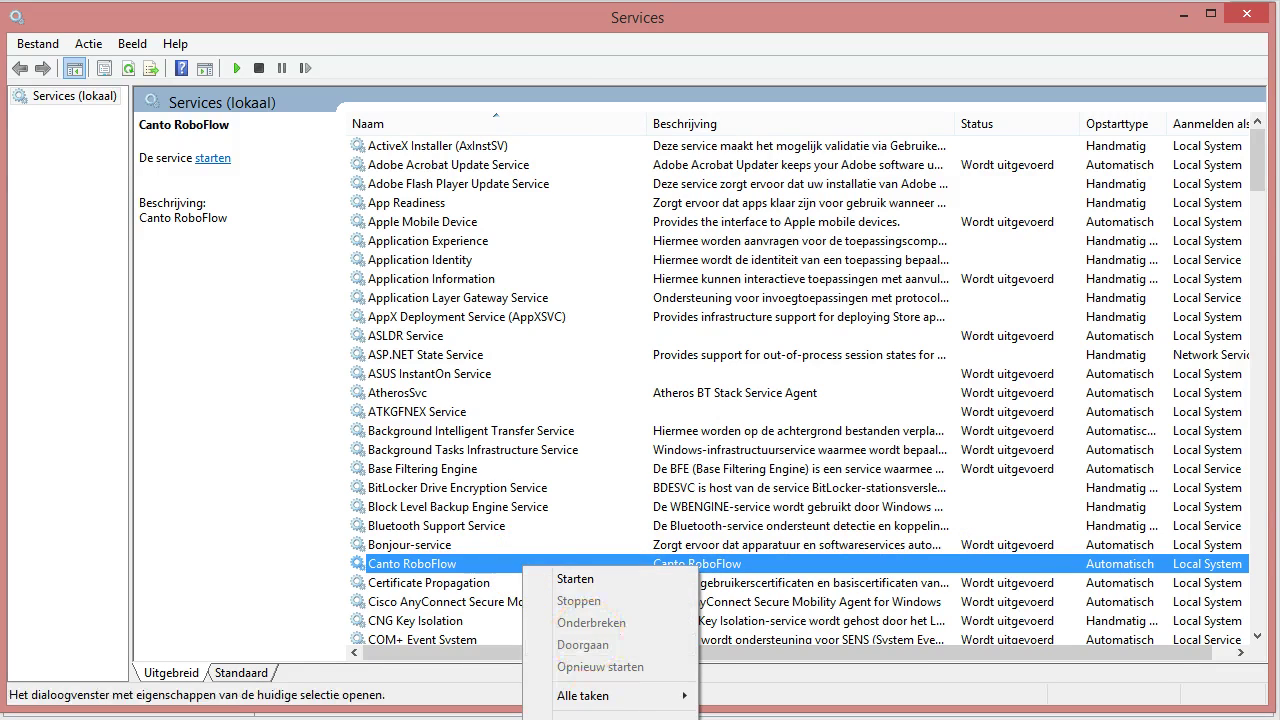
In Canto RoboFlow's properties, switch the logon from the local system account to 'Dit account'.
{"action": "left_click", "coordinate": [600, 718]}
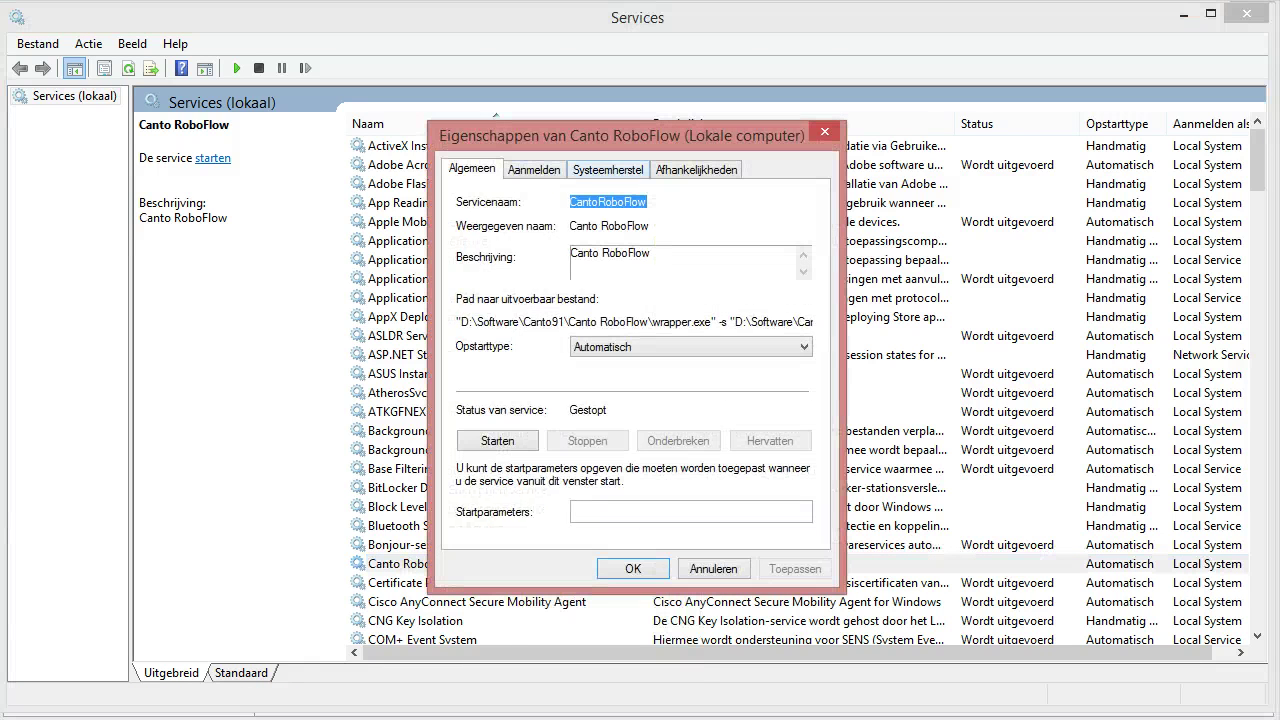
{"action": "key", "text": "ctrl+Tab"}
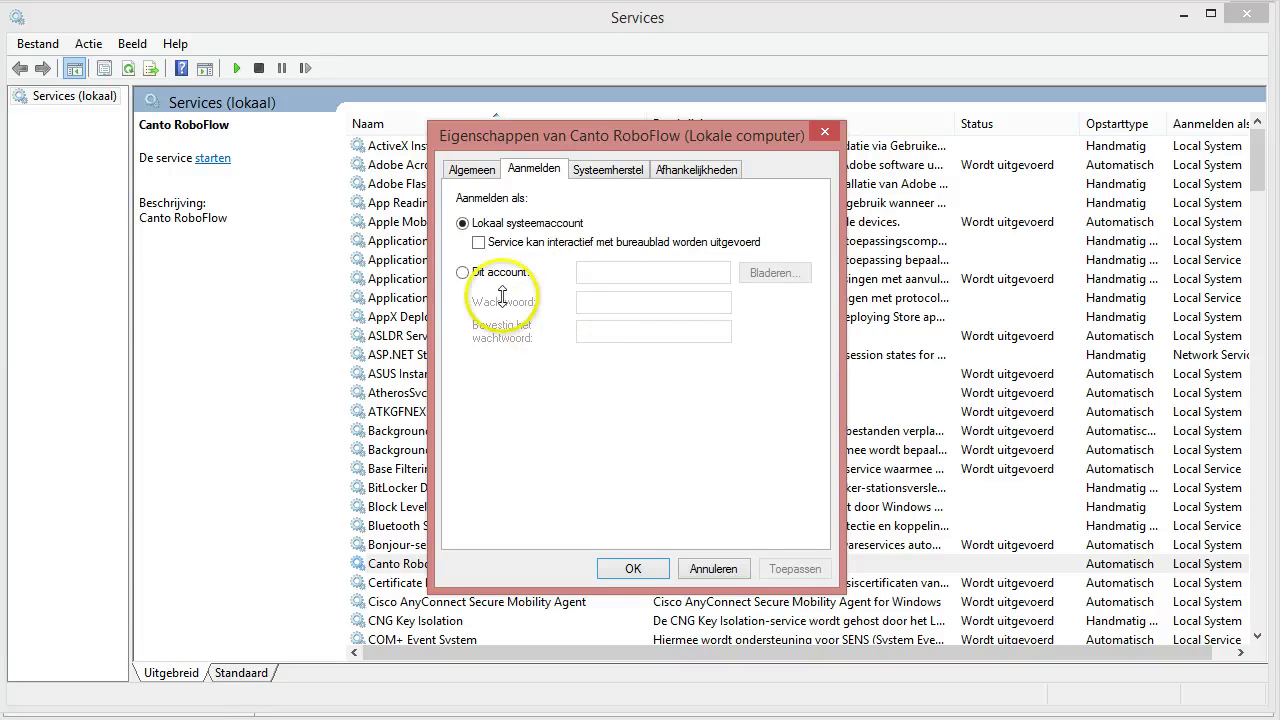
{"action": "left_click", "coordinate": [462, 272]}
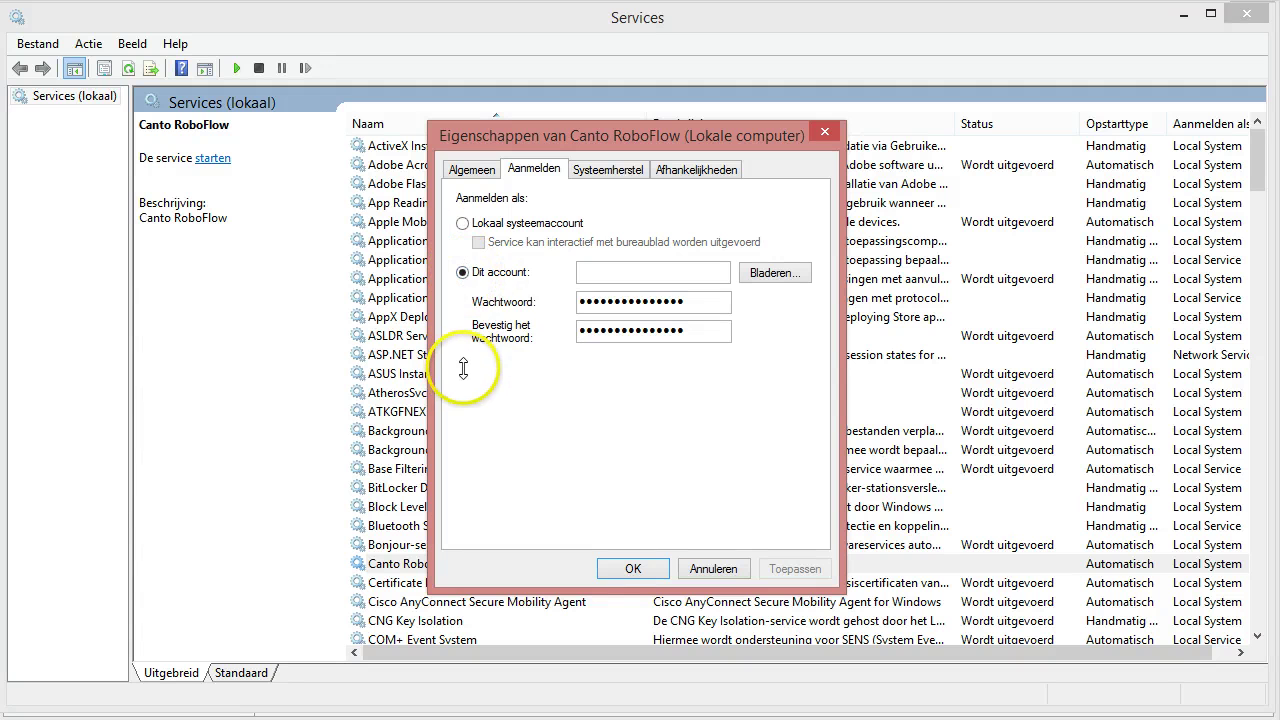
{"action": "left_click", "coordinate": [601, 271]}
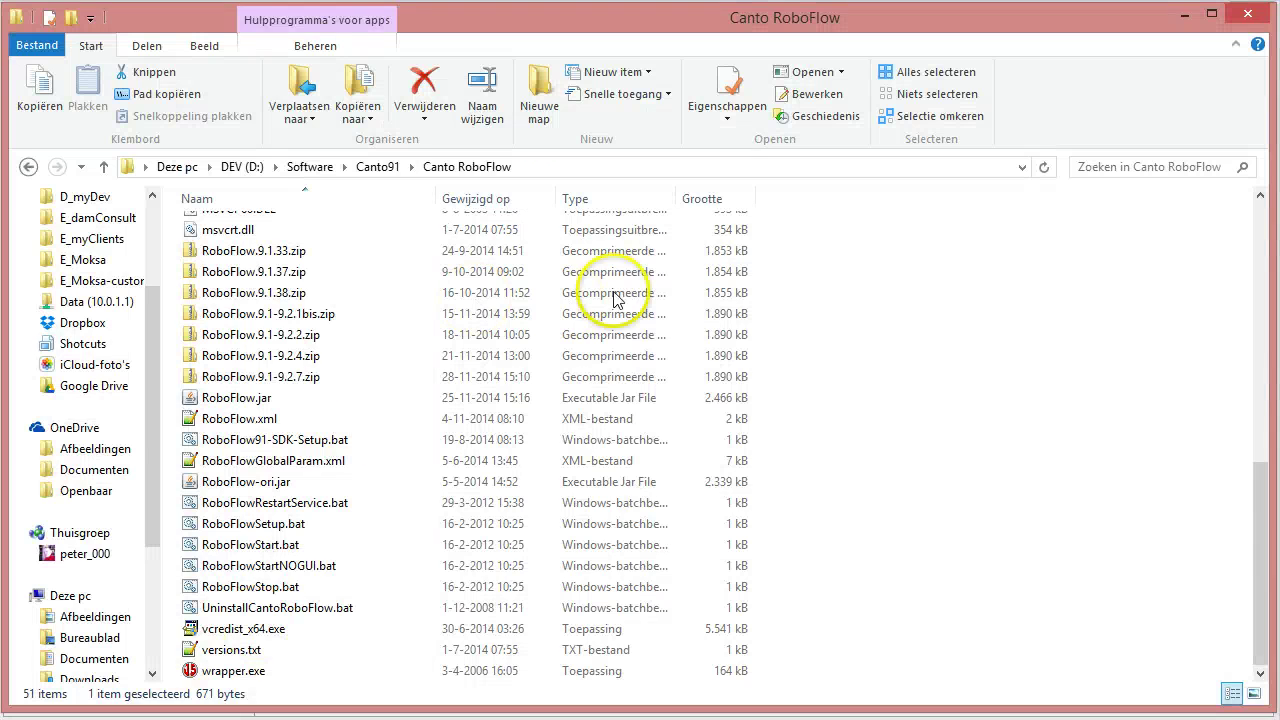
Browse the Canto RoboFlow folder and its logs folder, select workflows, then leave Explorer.
{"action": "left_click", "coordinate": [450, 170]}
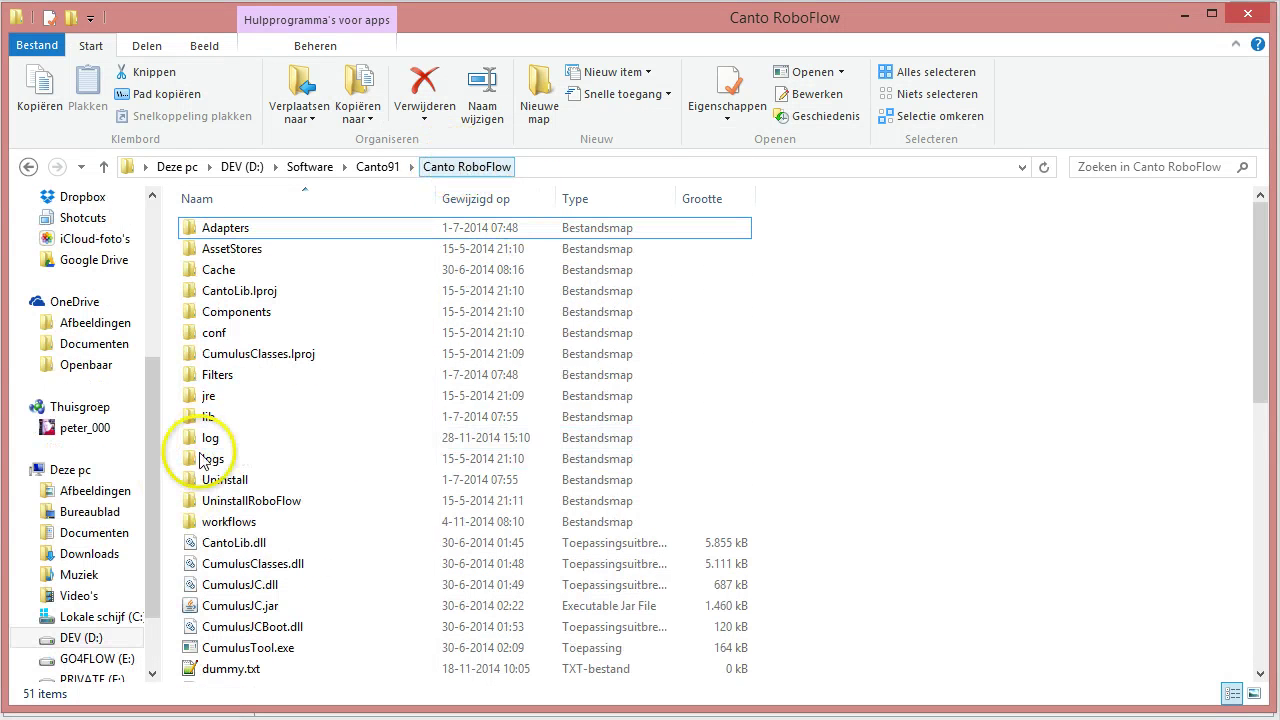
{"action": "left_click", "coordinate": [193, 461]}
{"action": "double_click", "coordinate": [193, 461]}
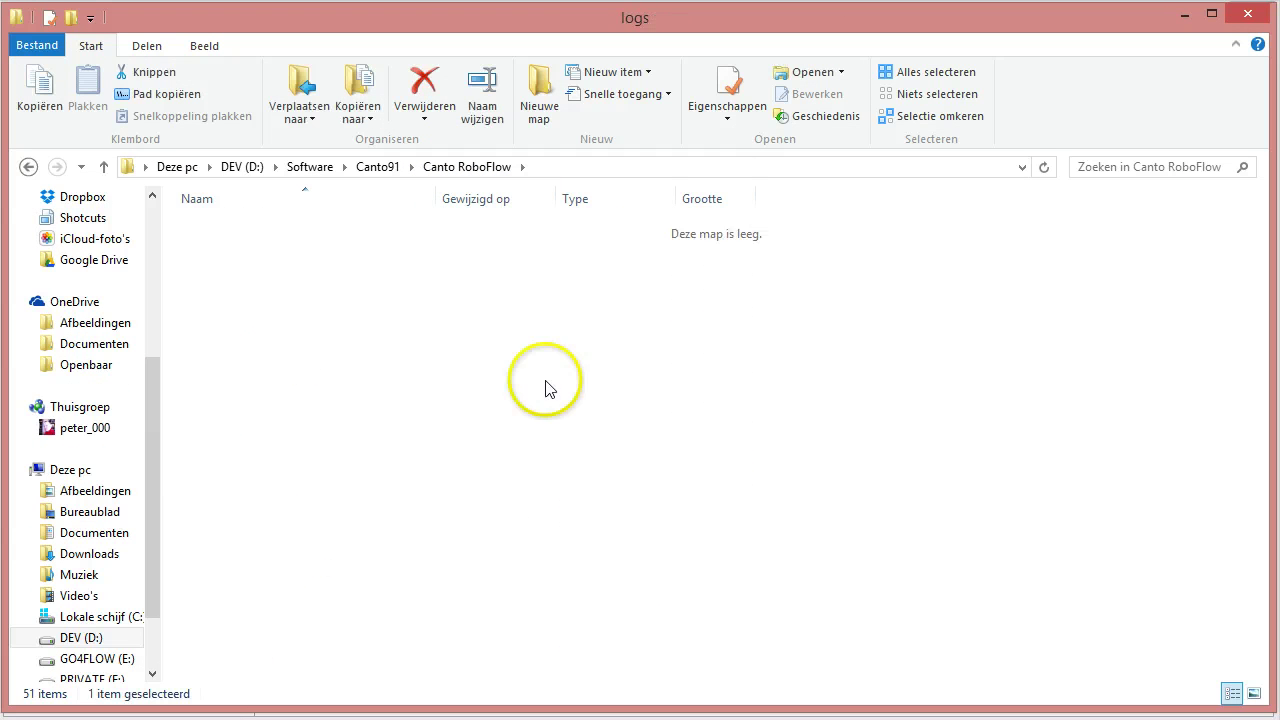
{"action": "left_click", "coordinate": [455, 168]}
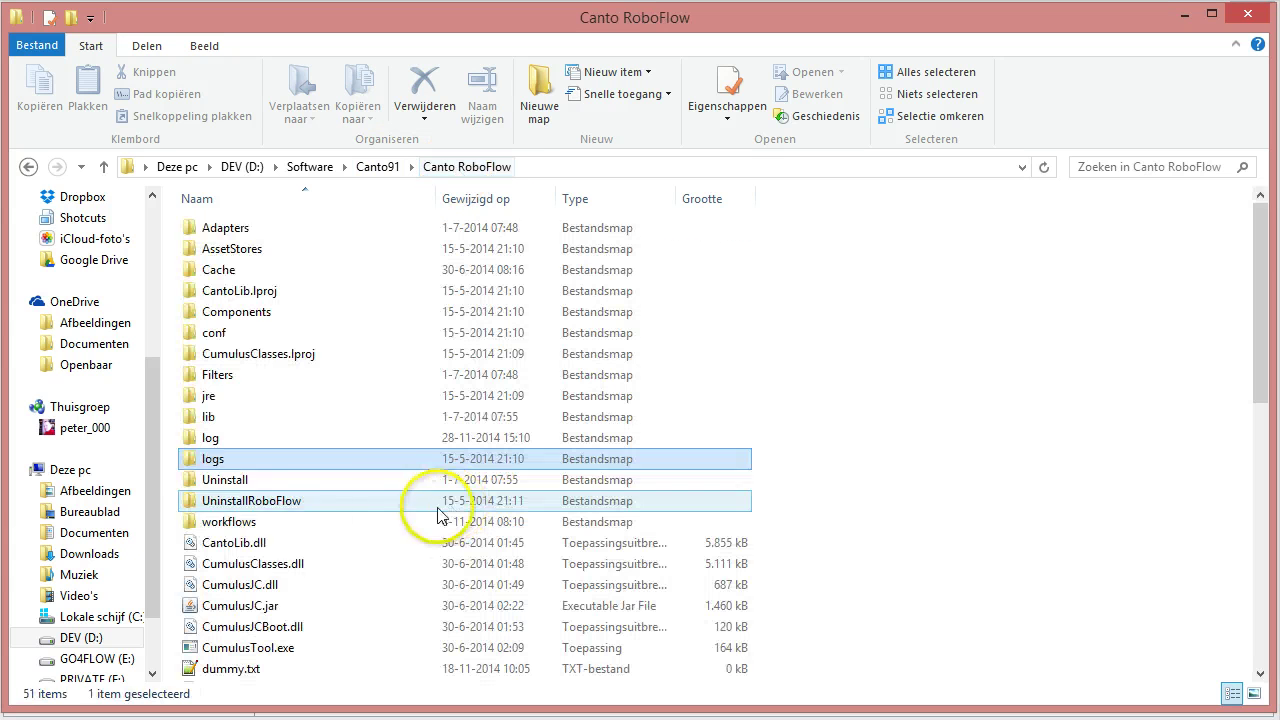
{"action": "left_click", "coordinate": [205, 521]}
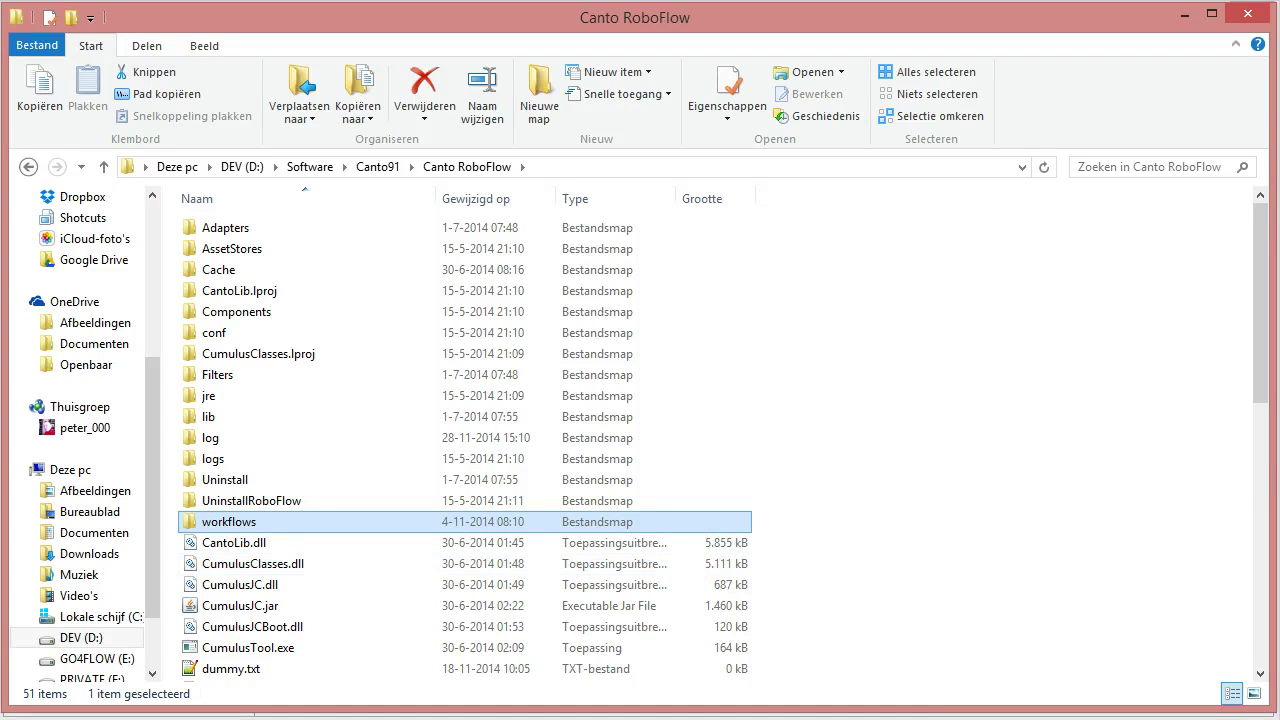
{"action": "key", "text": "alt+Tab"}
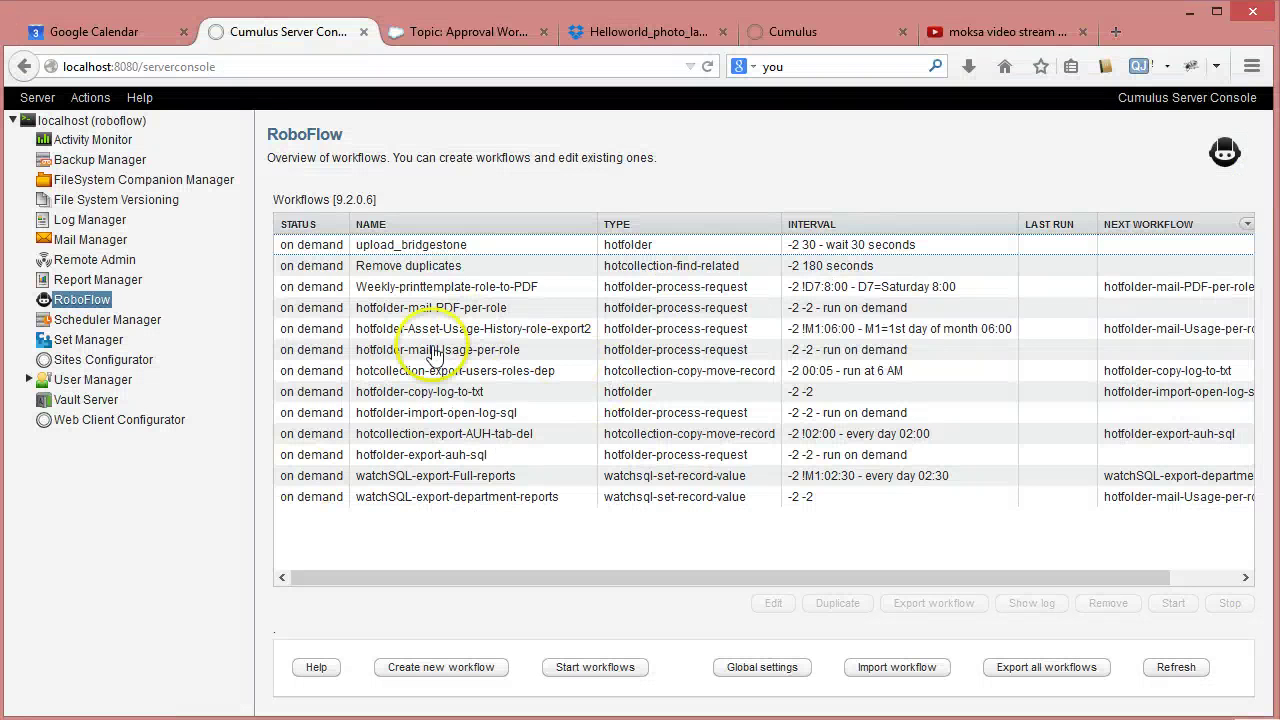
Select the hotfolder-mail-Usage-per-role workflow in the RoboFlow workflow overview.
{"action": "left_click", "coordinate": [432, 350]}
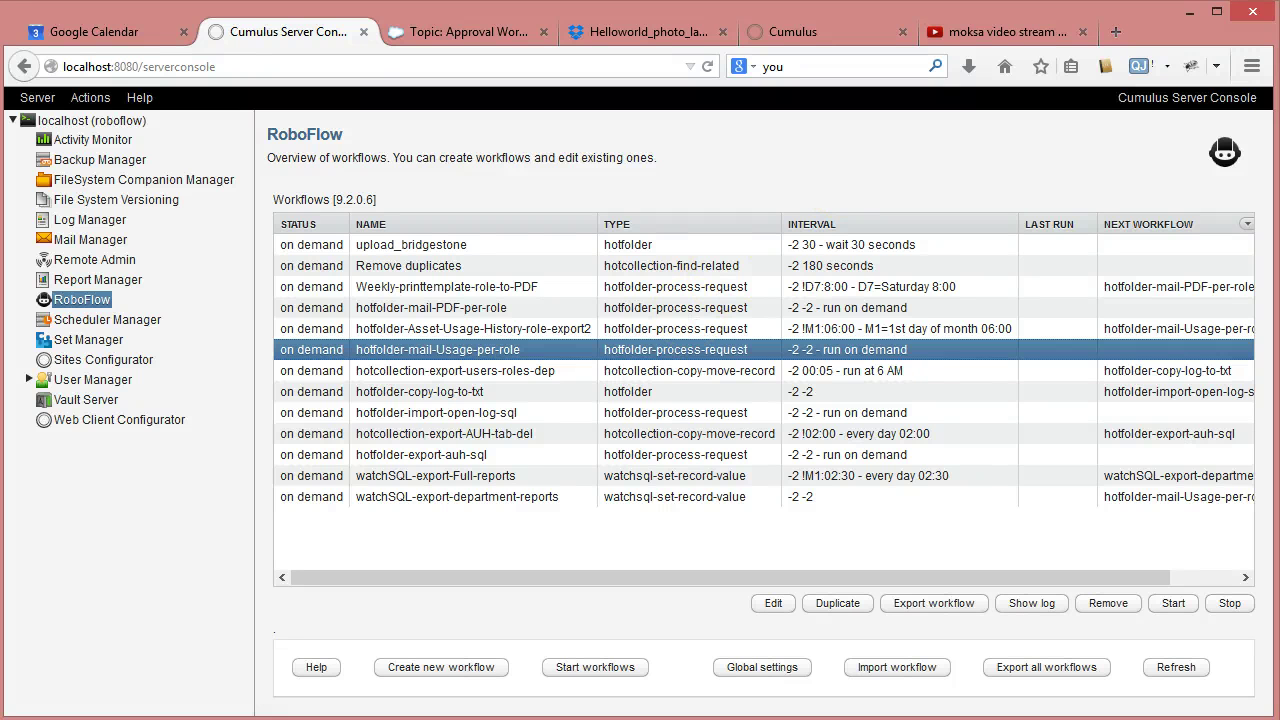
Launch Taakplanner via a 'task' search, enlarge it, and start a new task in Bibliotheek voor Taakplanner.
{"action": "key", "text": "super+q"}
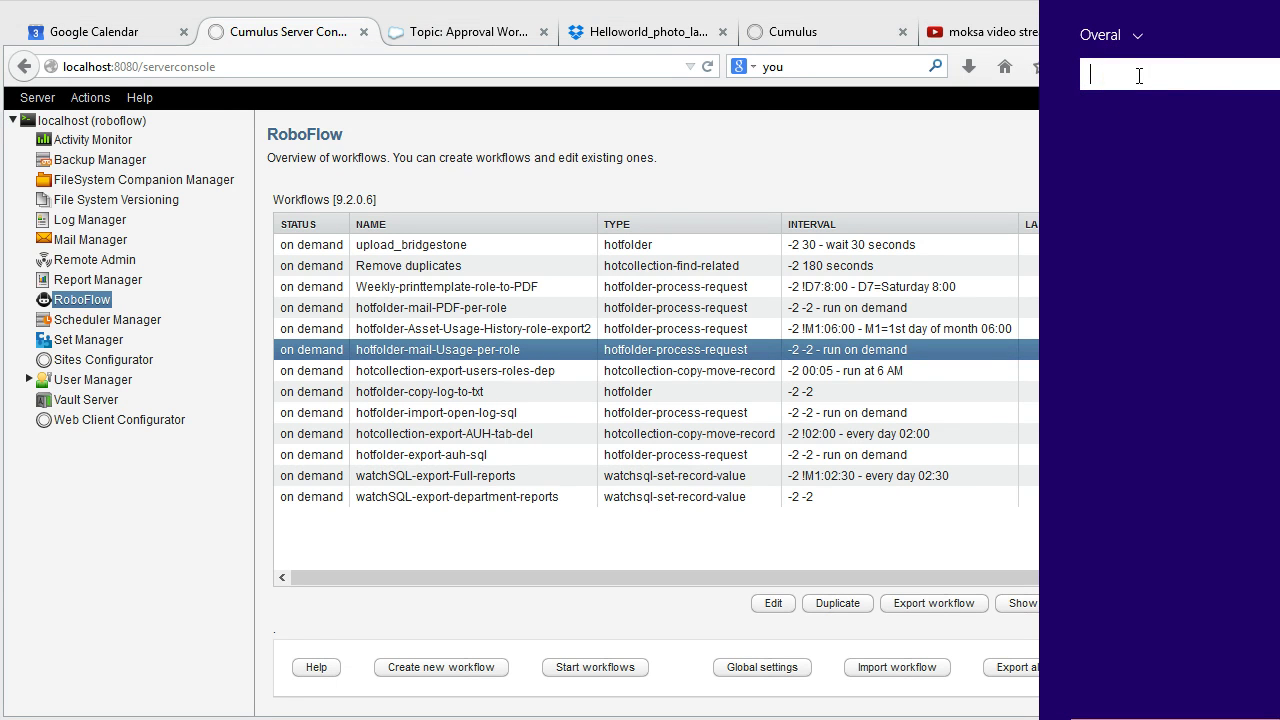
{"action": "type", "text": "task"}
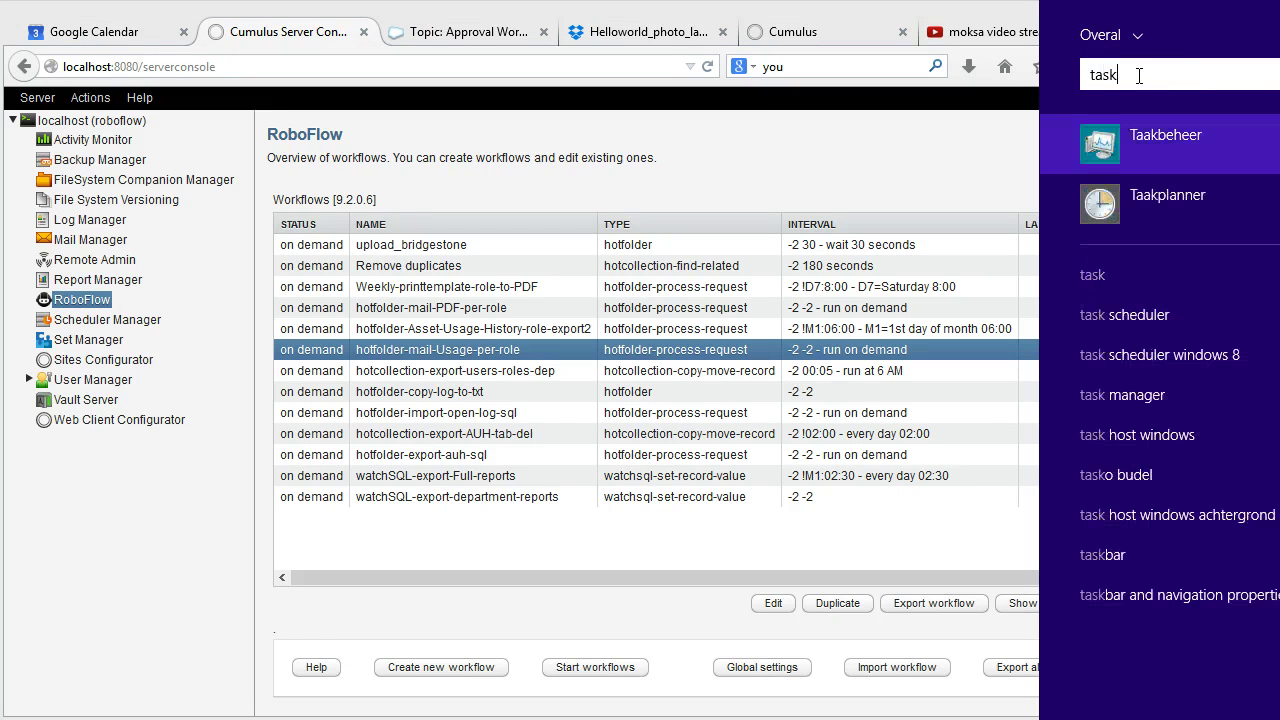
{"action": "left_click", "coordinate": [1191, 201]}
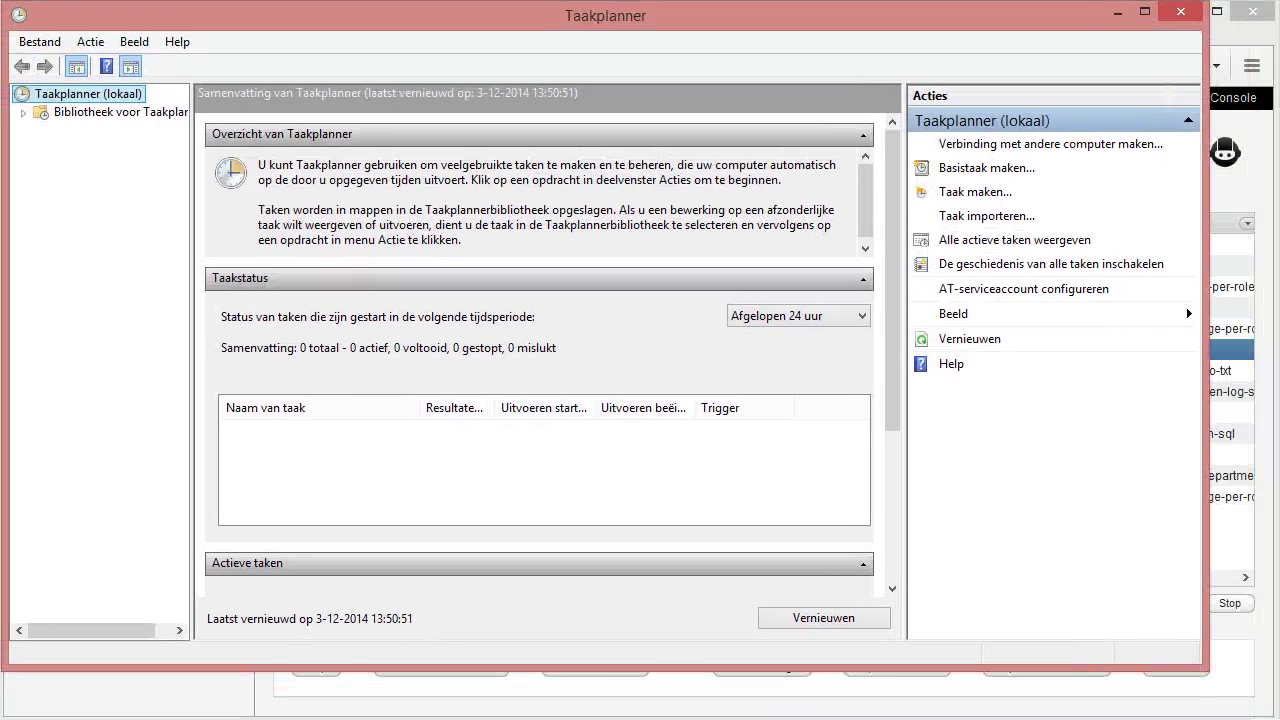
{"action": "left_click_drag", "start_coordinate": [1210, 670], "coordinate": [1255, 705]}
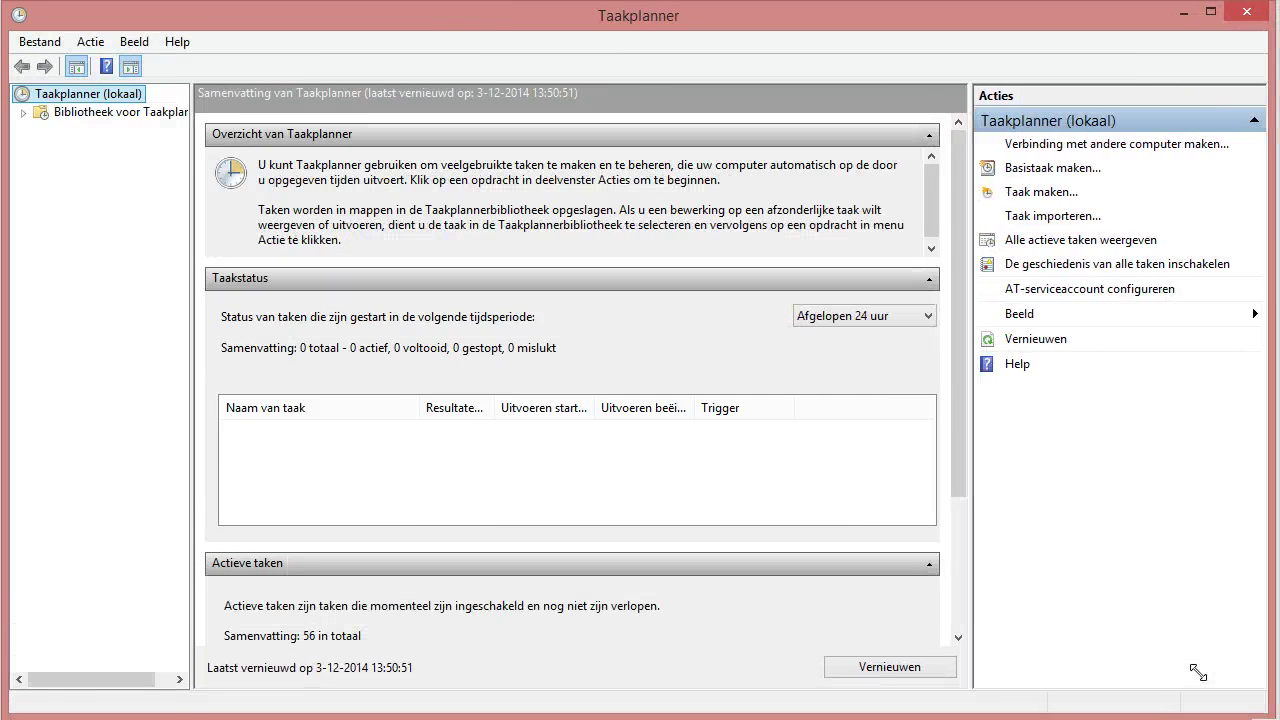
{"action": "left_click", "coordinate": [110, 111]}
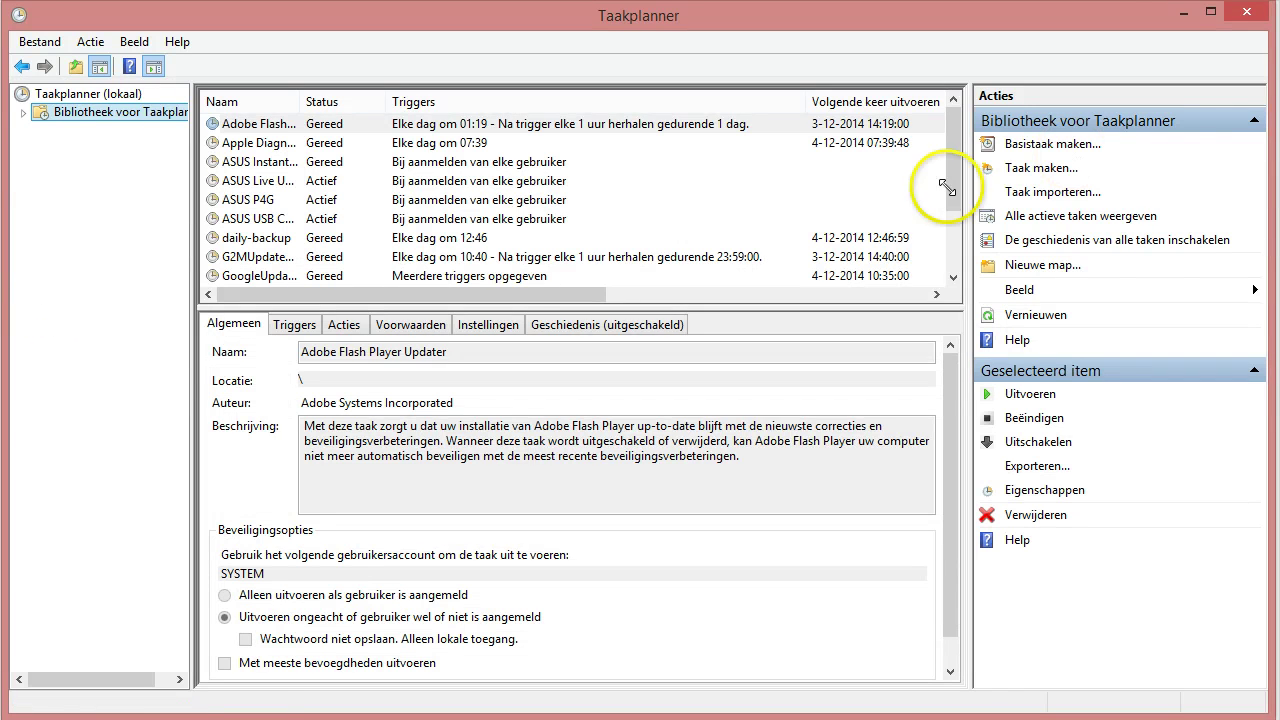
{"action": "left_click", "coordinate": [1040, 168]}
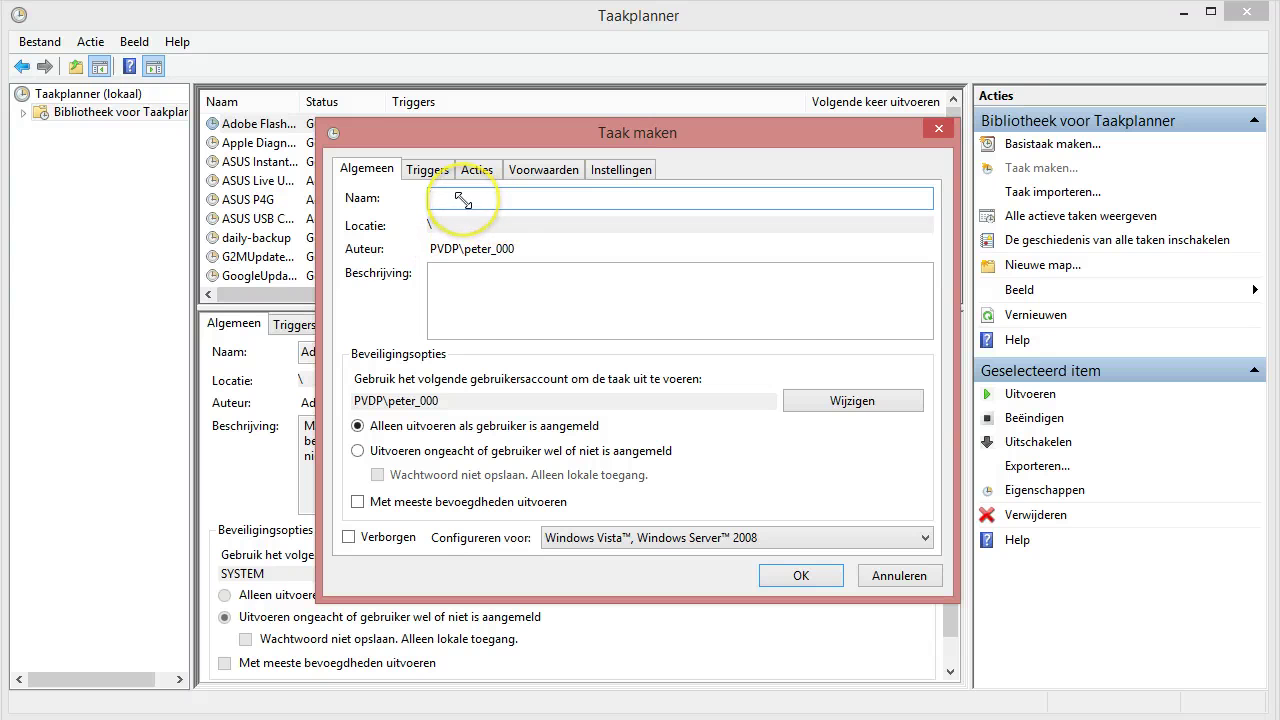
Name the new task 'Daily restart of Roboflow'.
{"action": "type", "text": "Dailty"}
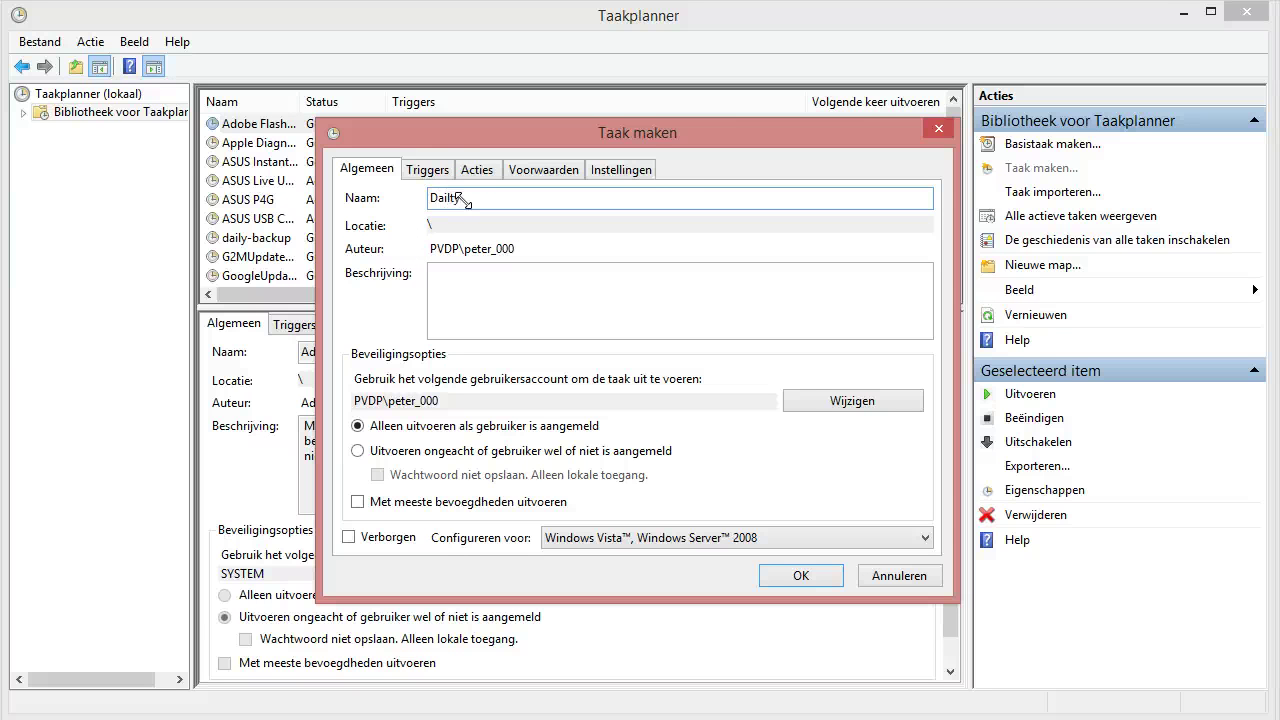
{"action": "key", "text": "BackSpace"}
{"action": "key", "text": "BackSpace"}
{"action": "type", "text": "y restart of "}
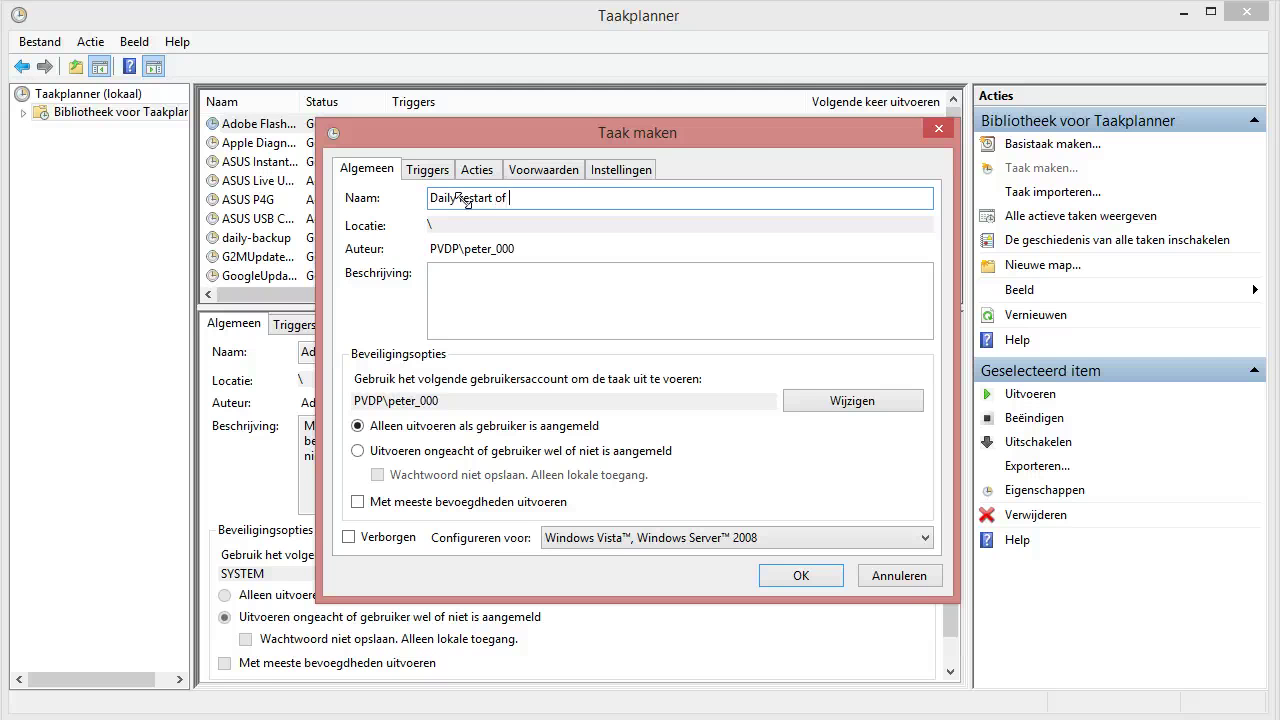
{"action": "type", "text": "Roboflow"}
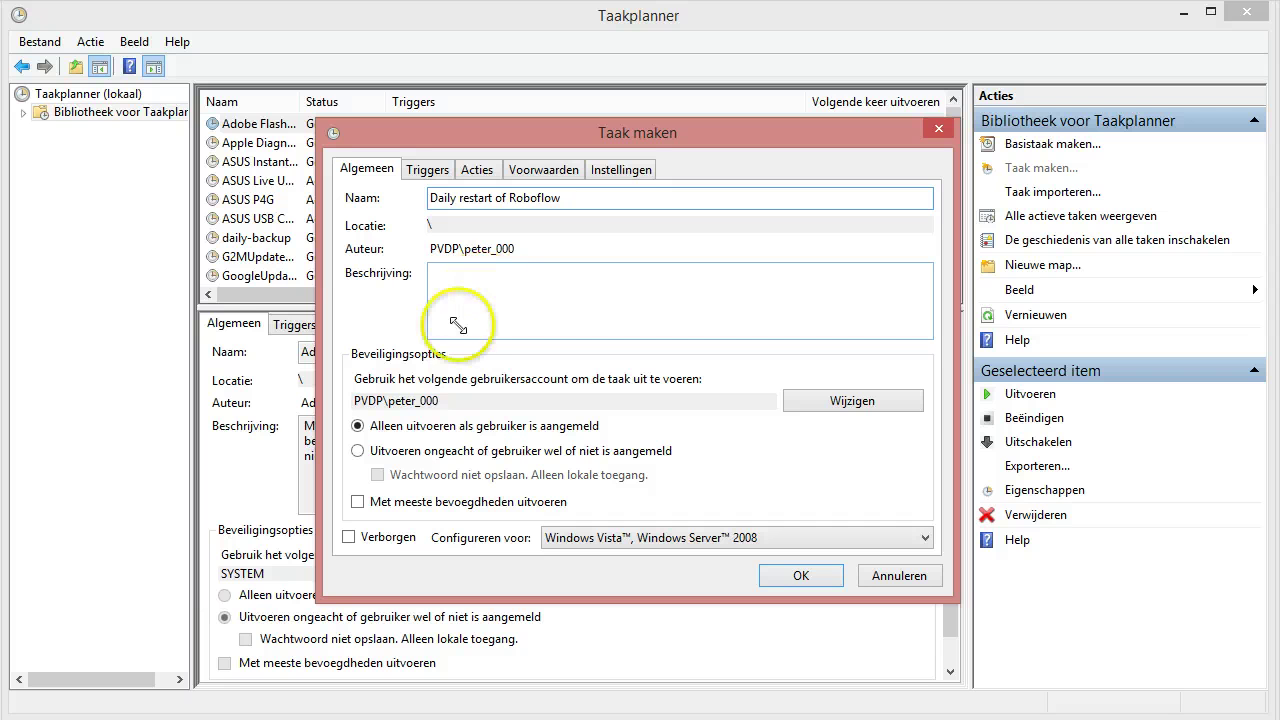
Set the task to run whether or not the user is logged on, with highest privileges.
{"action": "left_click", "coordinate": [357, 451]}
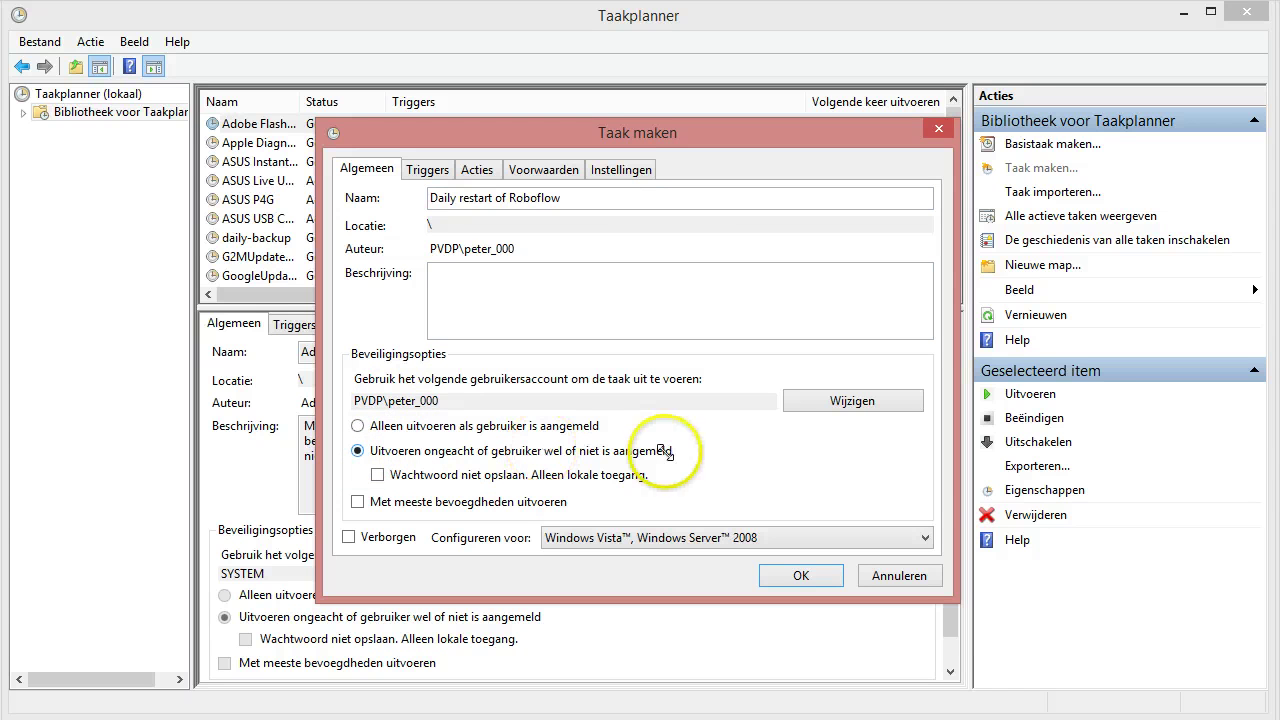
{"action": "left_click", "coordinate": [359, 501]}
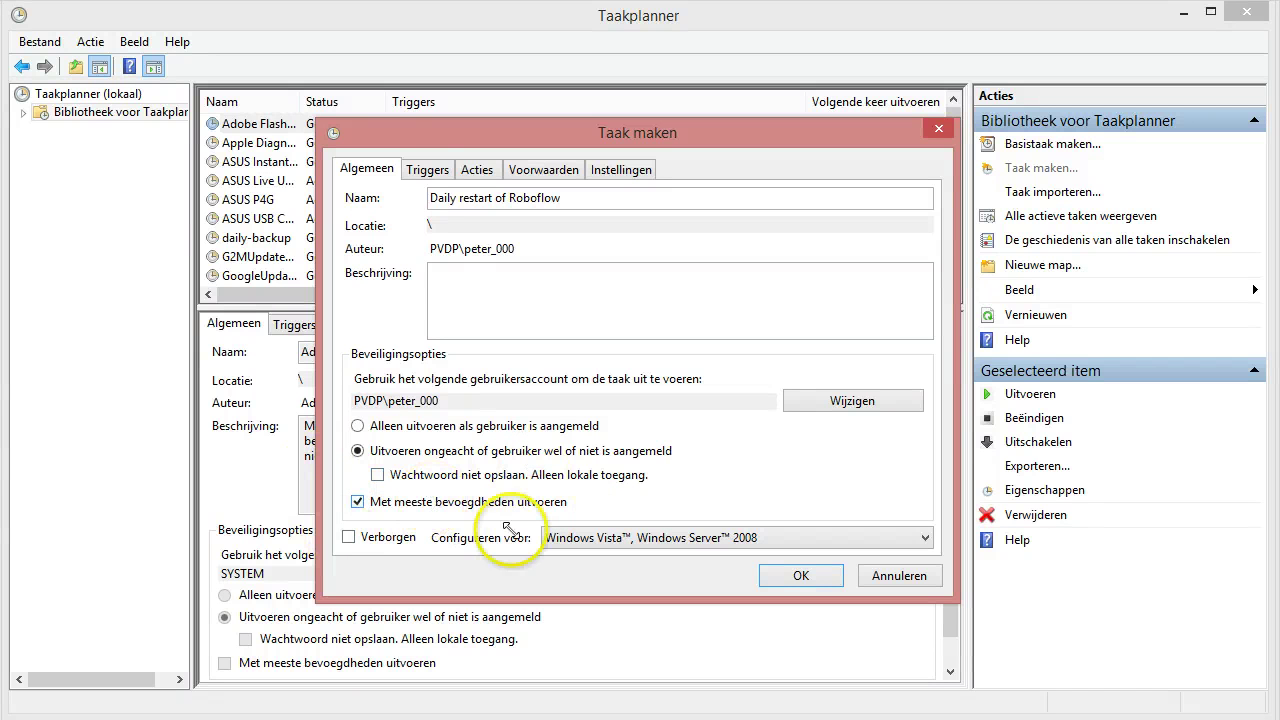
{"action": "left_click", "coordinate": [440, 172]}
Add a Dagelijks trigger with start time 01:00:00.
{"action": "left_click", "coordinate": [385, 527]}
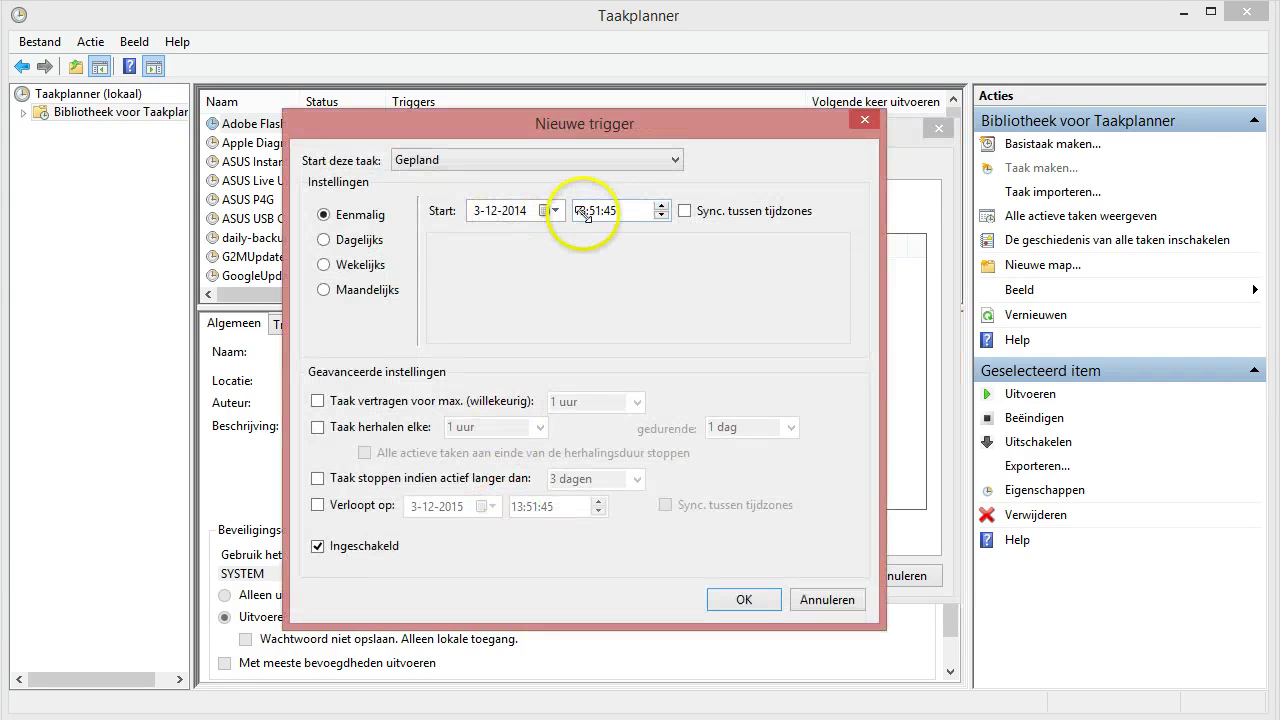
{"action": "left_click", "coordinate": [320, 238]}
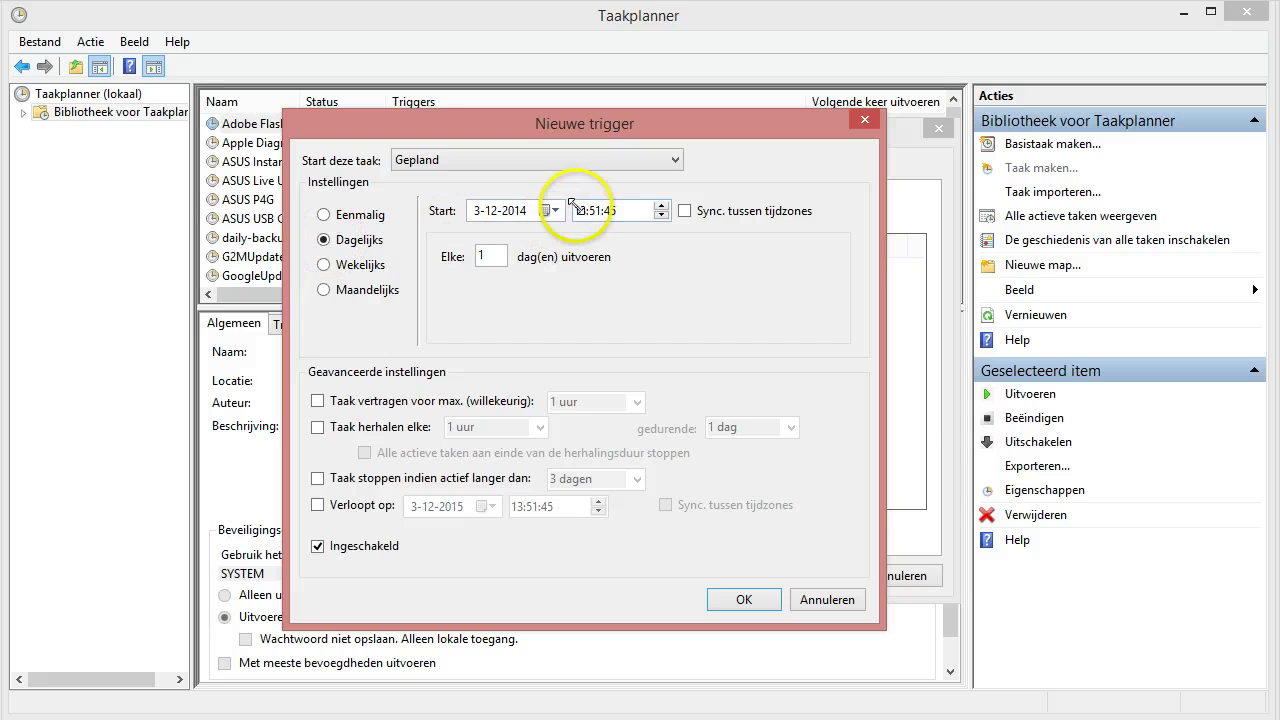
{"action": "left_click", "coordinate": [580, 210]}
{"action": "type", "text": "1"}
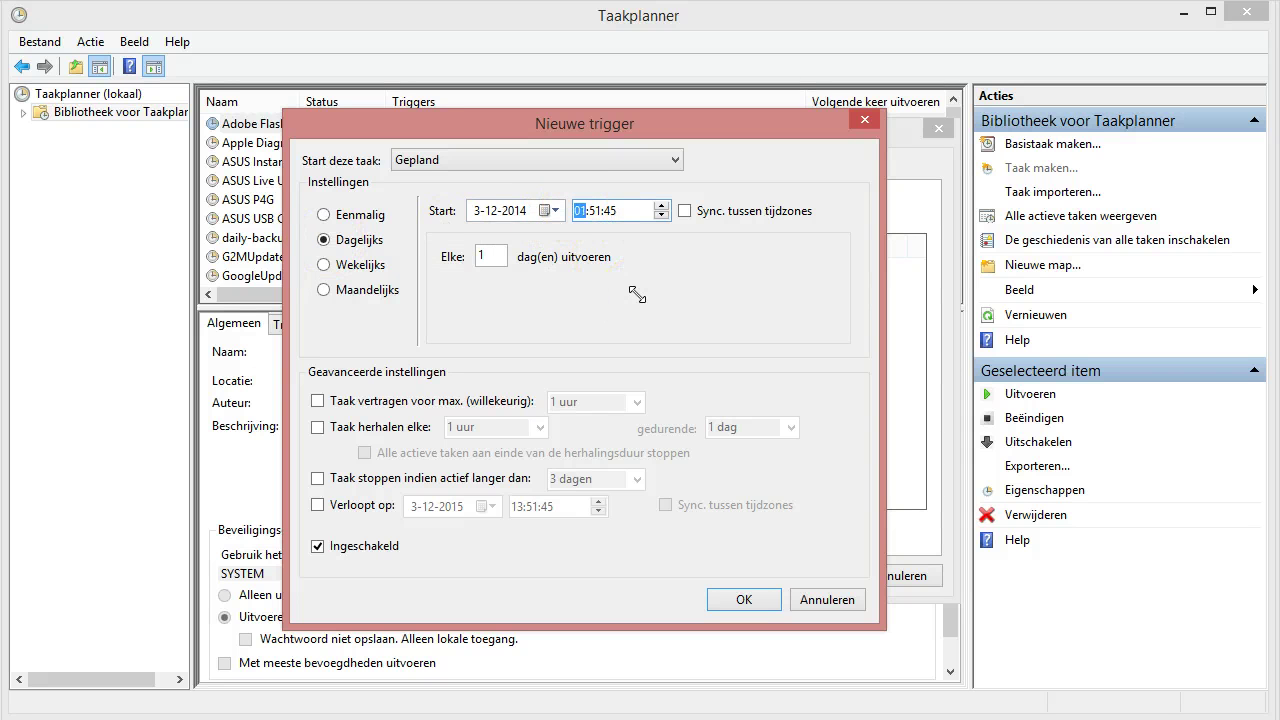
{"action": "key", "text": "Tab"}
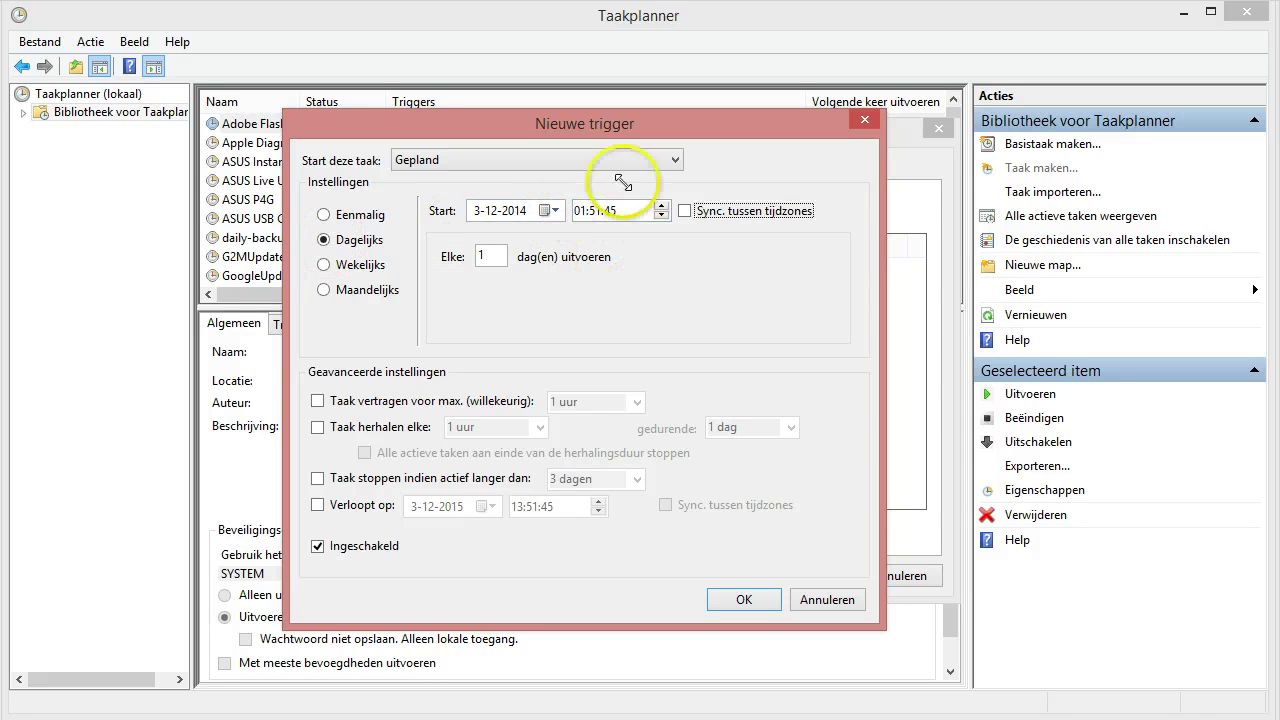
{"action": "left_click", "coordinate": [596, 211]}
{"action": "type", "text": "00"}
{"action": "left_click", "coordinate": [610, 211]}
{"action": "type", "text": "00"}
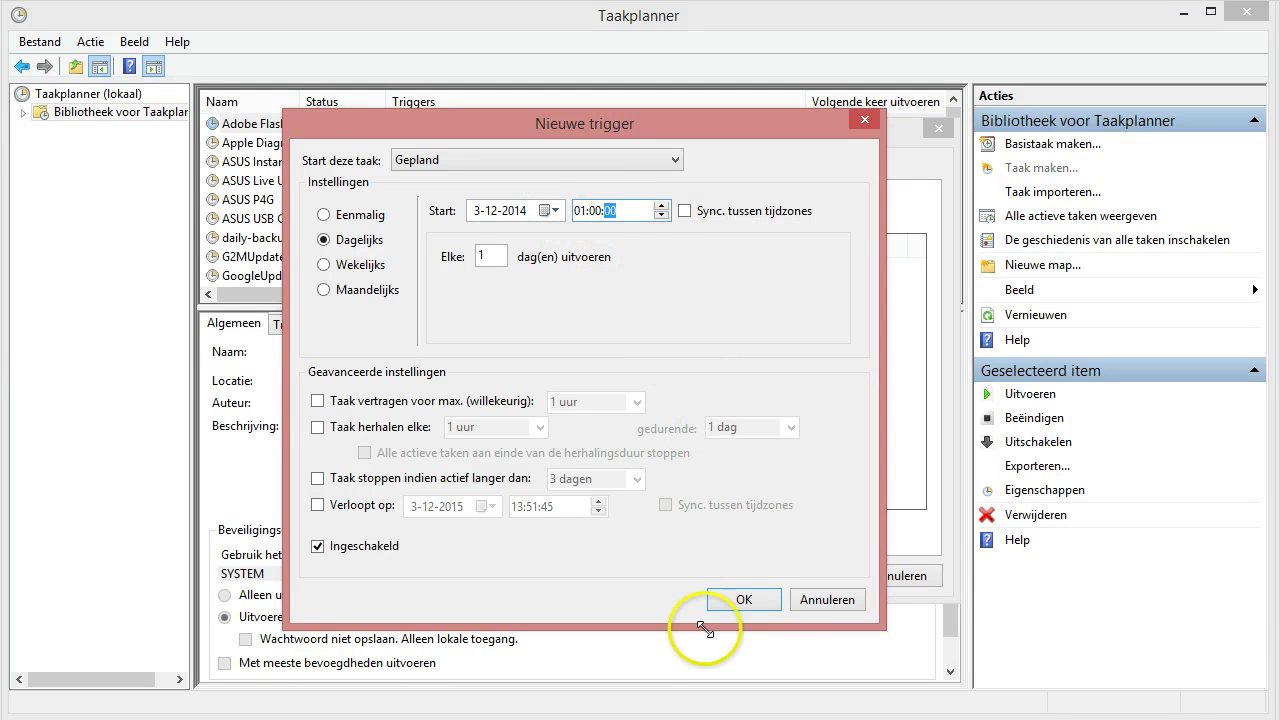
{"action": "left_click", "coordinate": [743, 599]}
Add an action starting D:\Software\Canto91\Canto RoboFlow\RoboFlowRestartService.bat.
{"action": "left_click", "coordinate": [505, 172]}
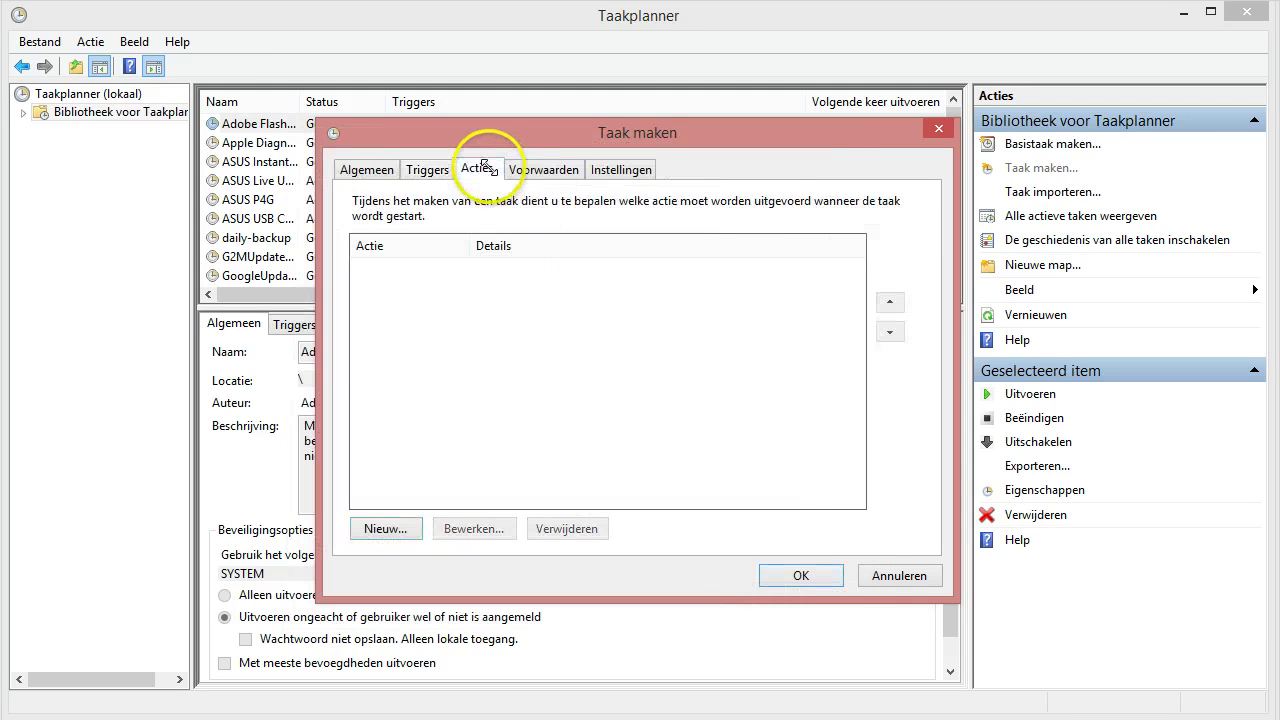
{"action": "left_click", "coordinate": [392, 525]}
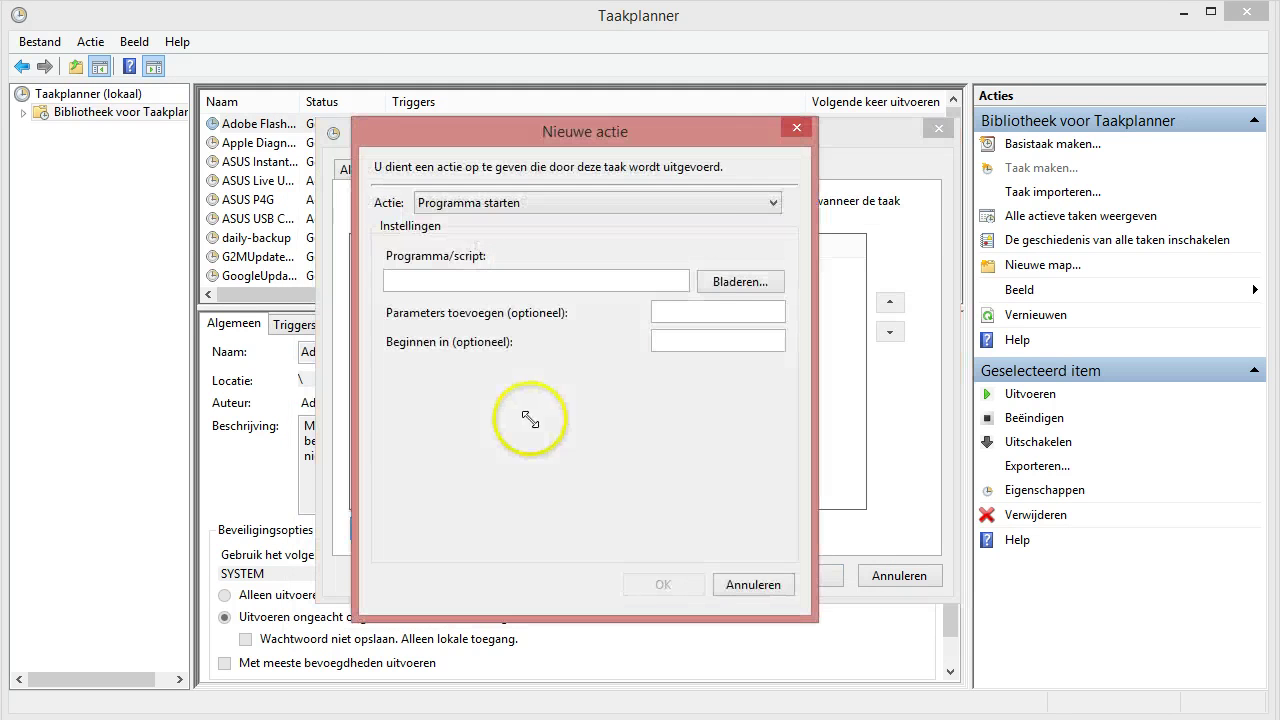
{"action": "left_click", "coordinate": [735, 284]}
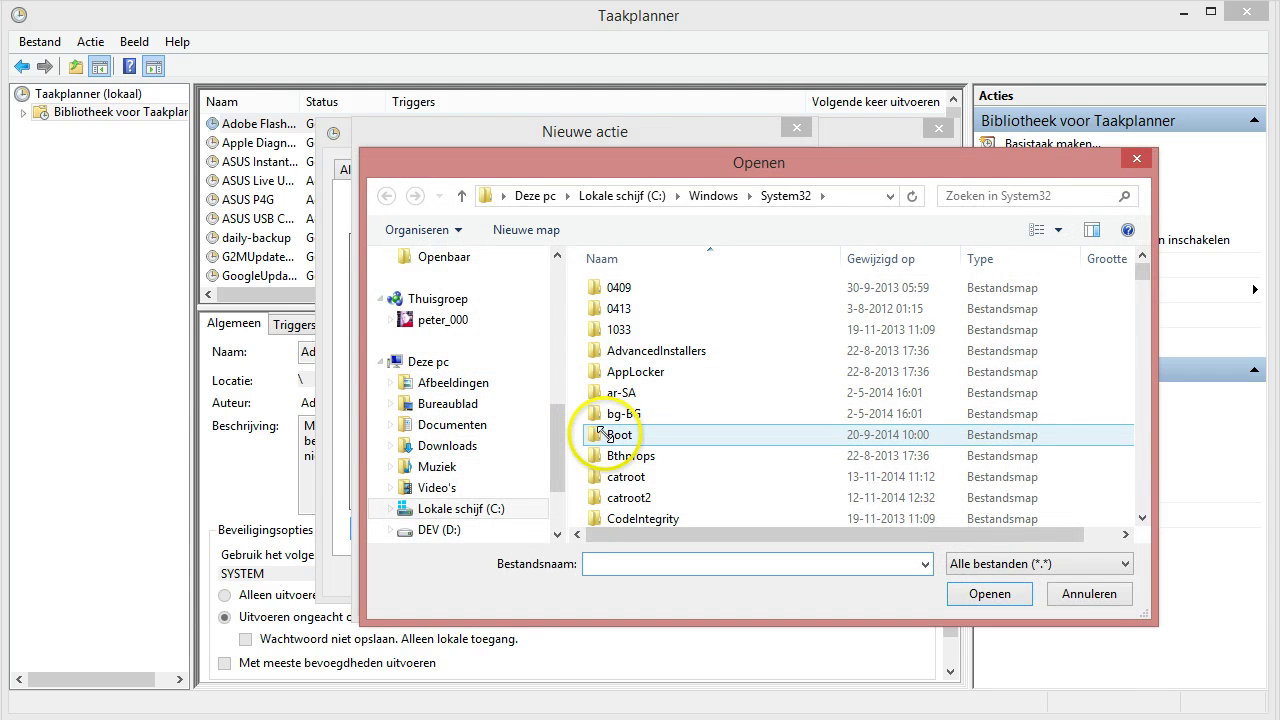
{"action": "left_click", "coordinate": [432, 528]}
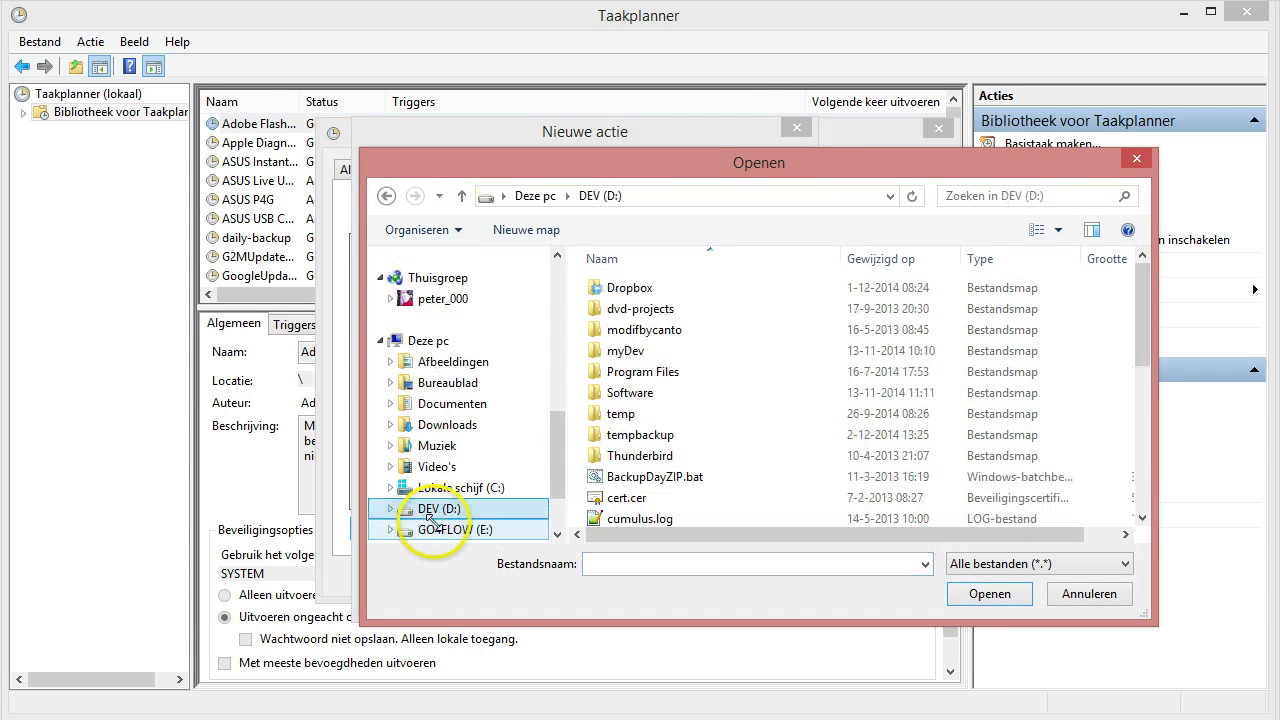
{"action": "double_click", "coordinate": [628, 393]}
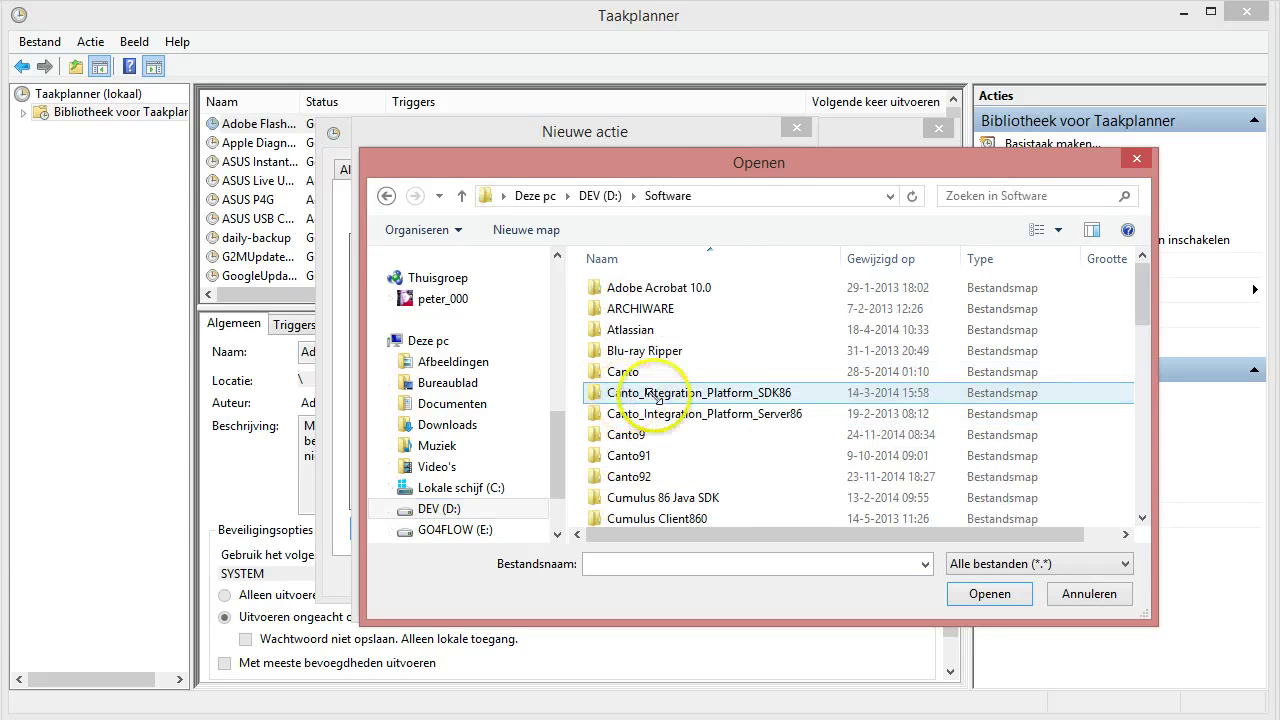
{"action": "double_click", "coordinate": [630, 455]}
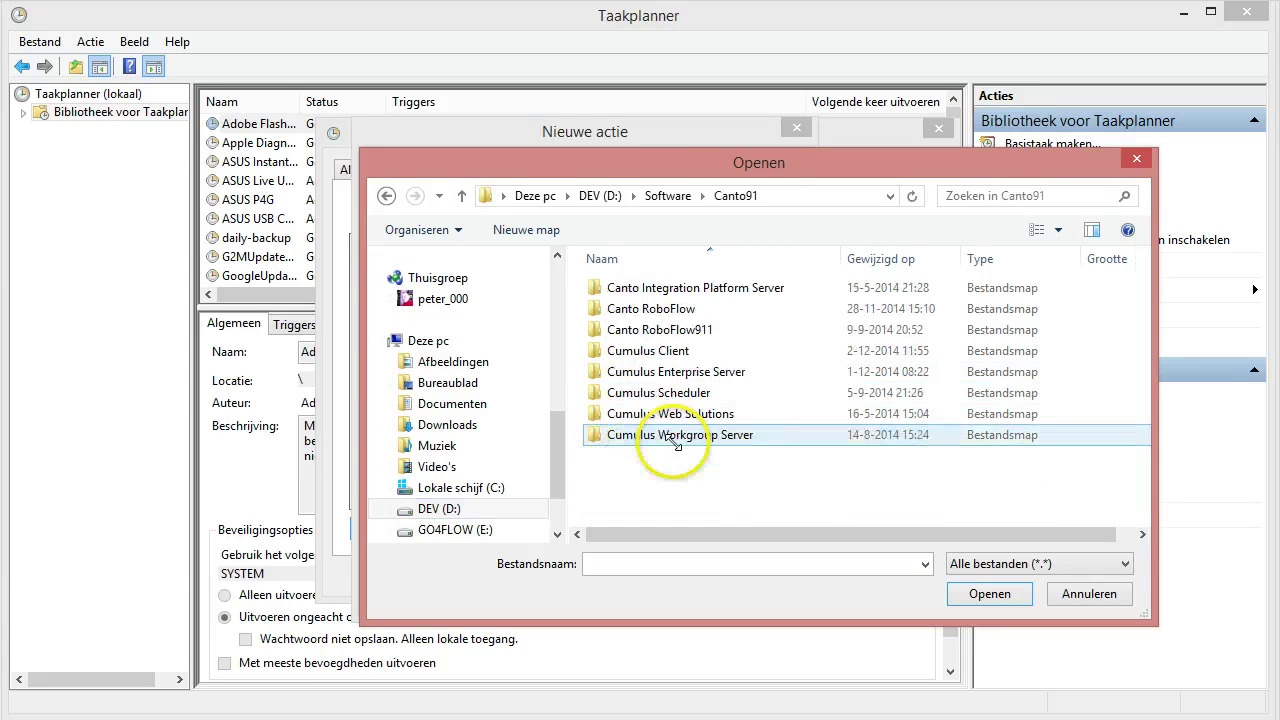
{"action": "double_click", "coordinate": [660, 306]}
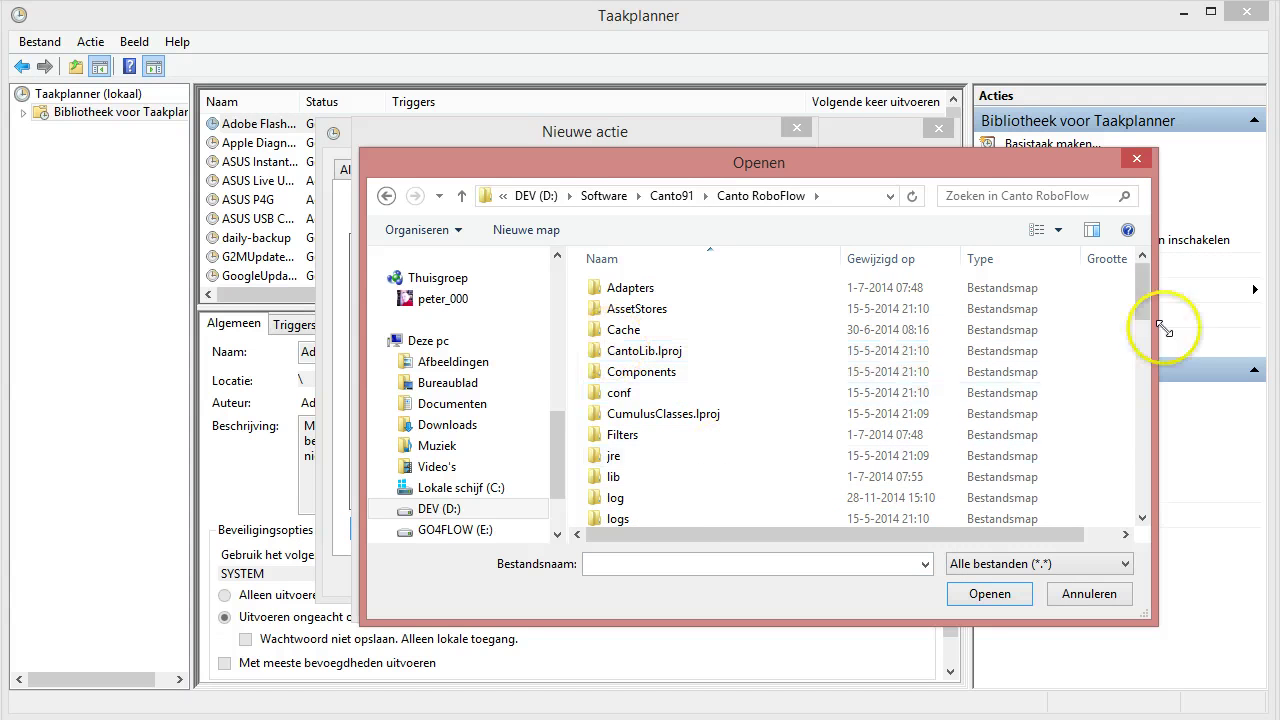
{"action": "left_click_drag", "start_coordinate": [1145, 294], "coordinate": [1135, 477]}
{"action": "left_click", "coordinate": [684, 405]}
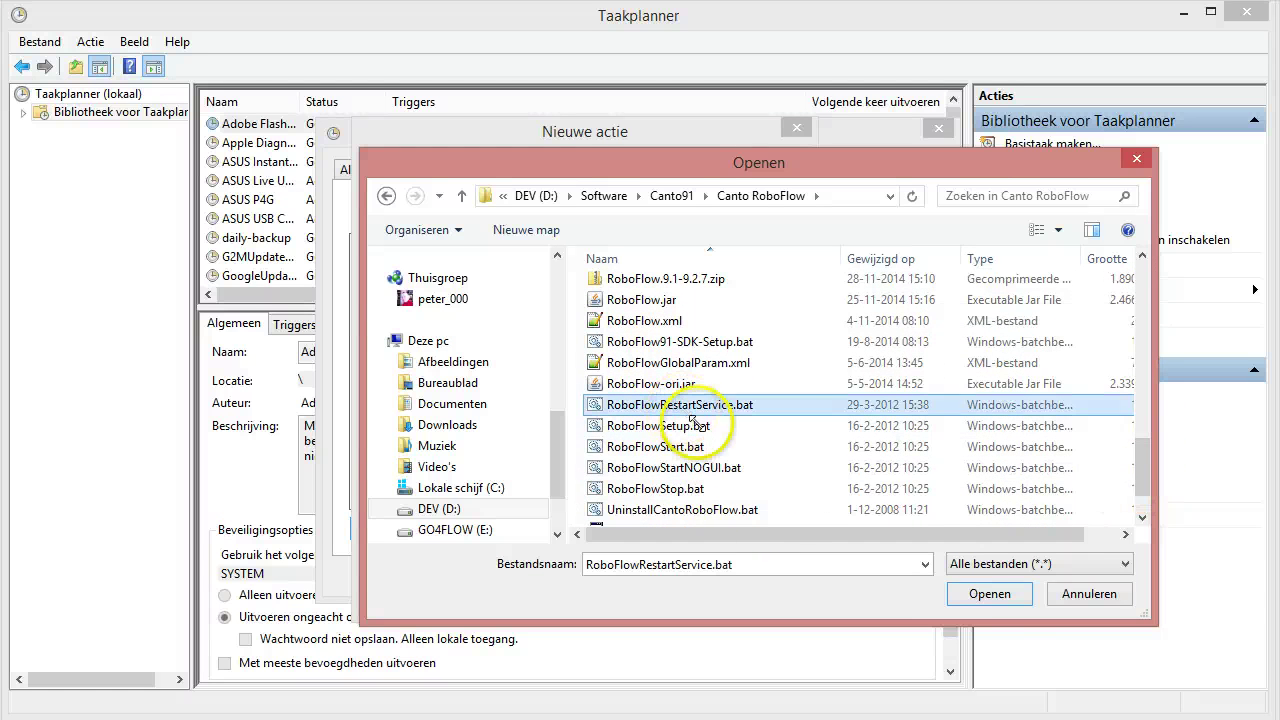
Confirm the action and the new task, entering the account password when prompted.
{"action": "left_click", "coordinate": [990, 594]}
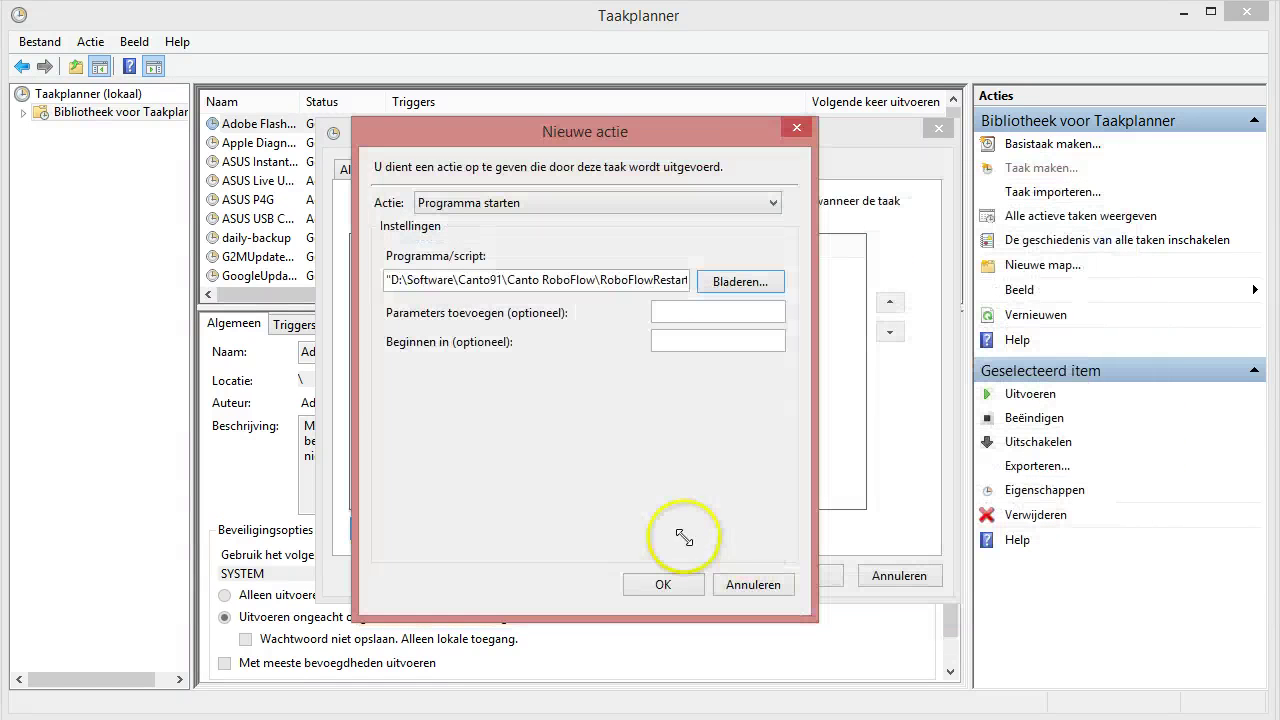
{"action": "left_click", "coordinate": [652, 584]}
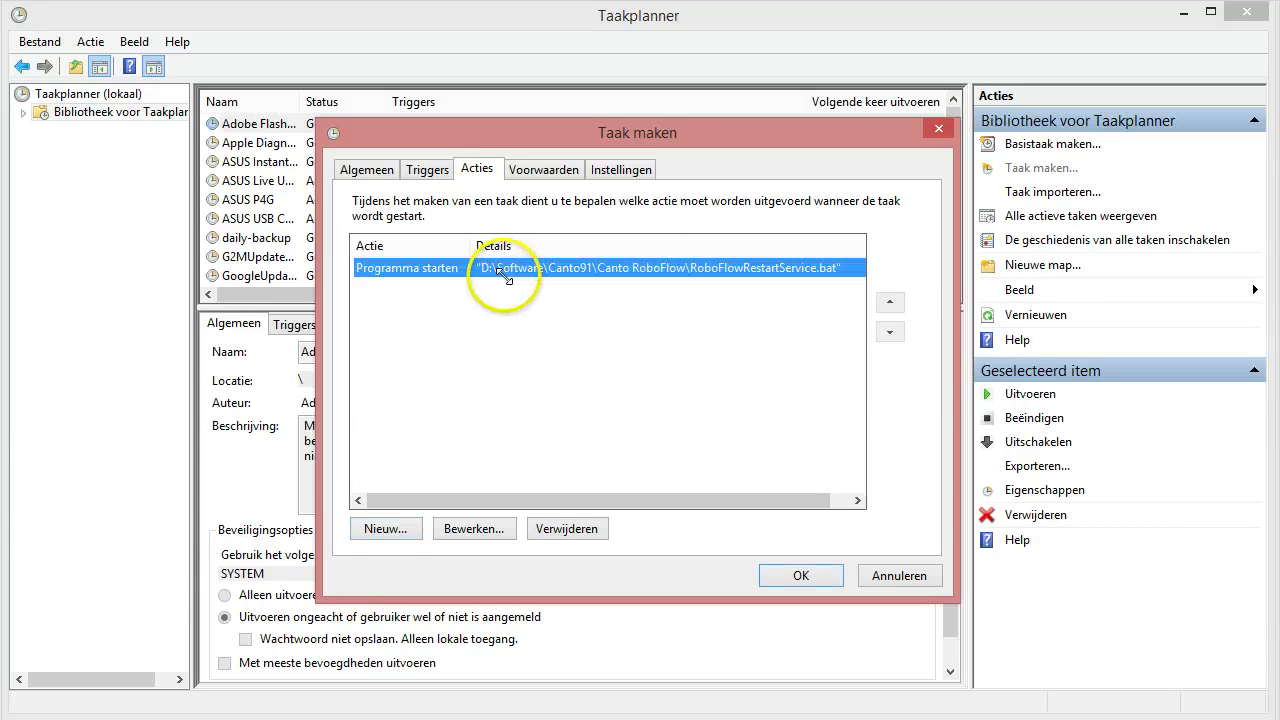
{"action": "left_click", "coordinate": [808, 576]}
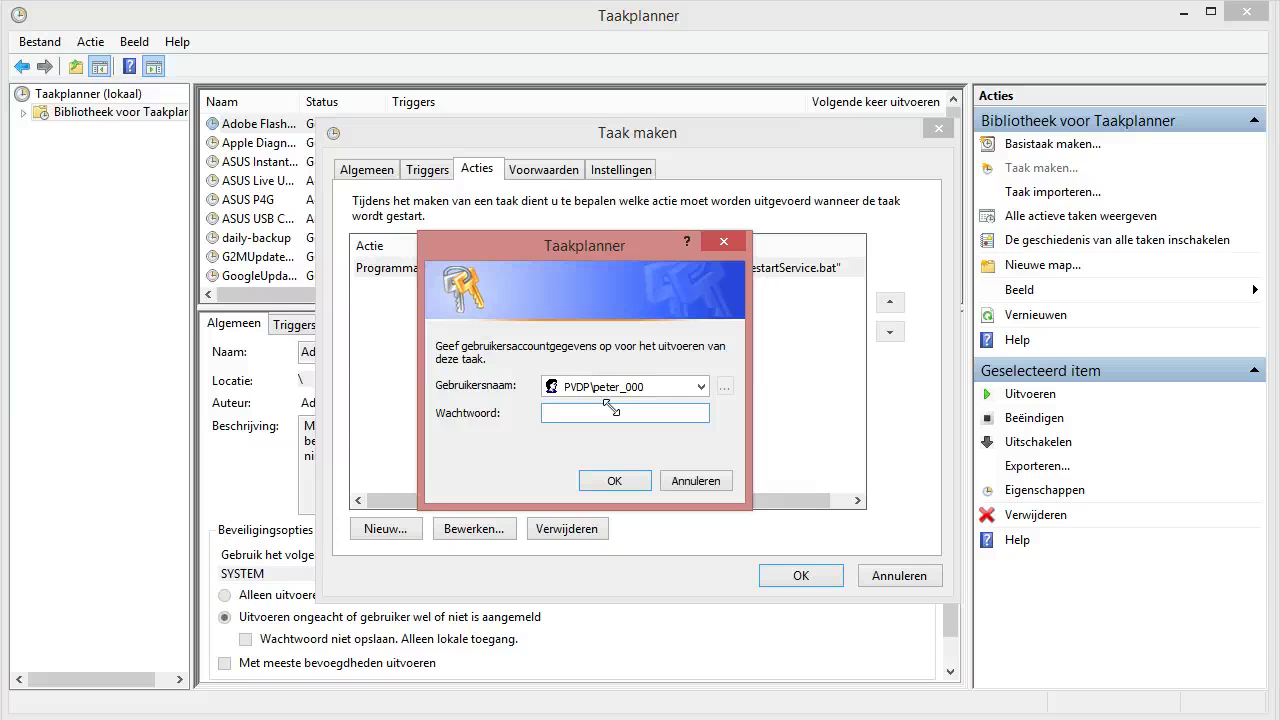
{"action": "type", "text": "********"}
{"action": "left_click", "coordinate": [598, 477]}
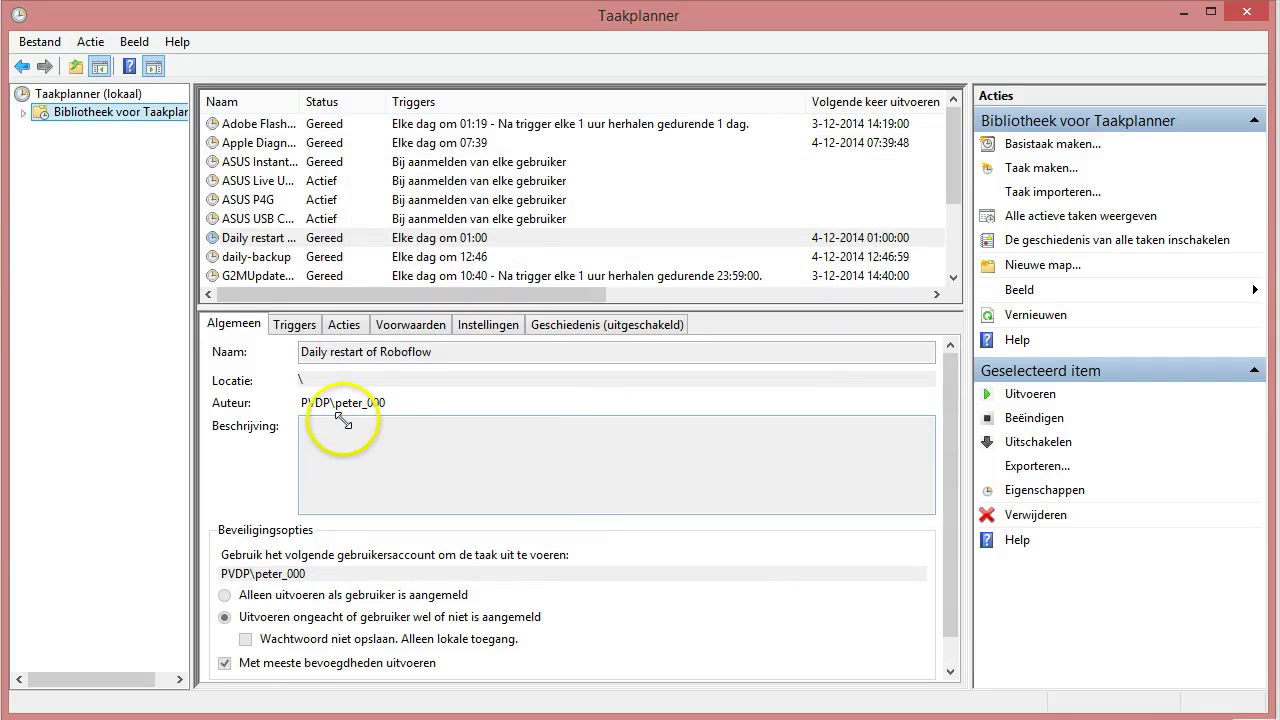
Select the Daily restart of Roboflow task, widen the Naam column, and disable the task.
{"action": "left_click", "coordinate": [252, 238]}
{"action": "left_click_drag", "start_coordinate": [297, 104], "coordinate": [366, 101]}
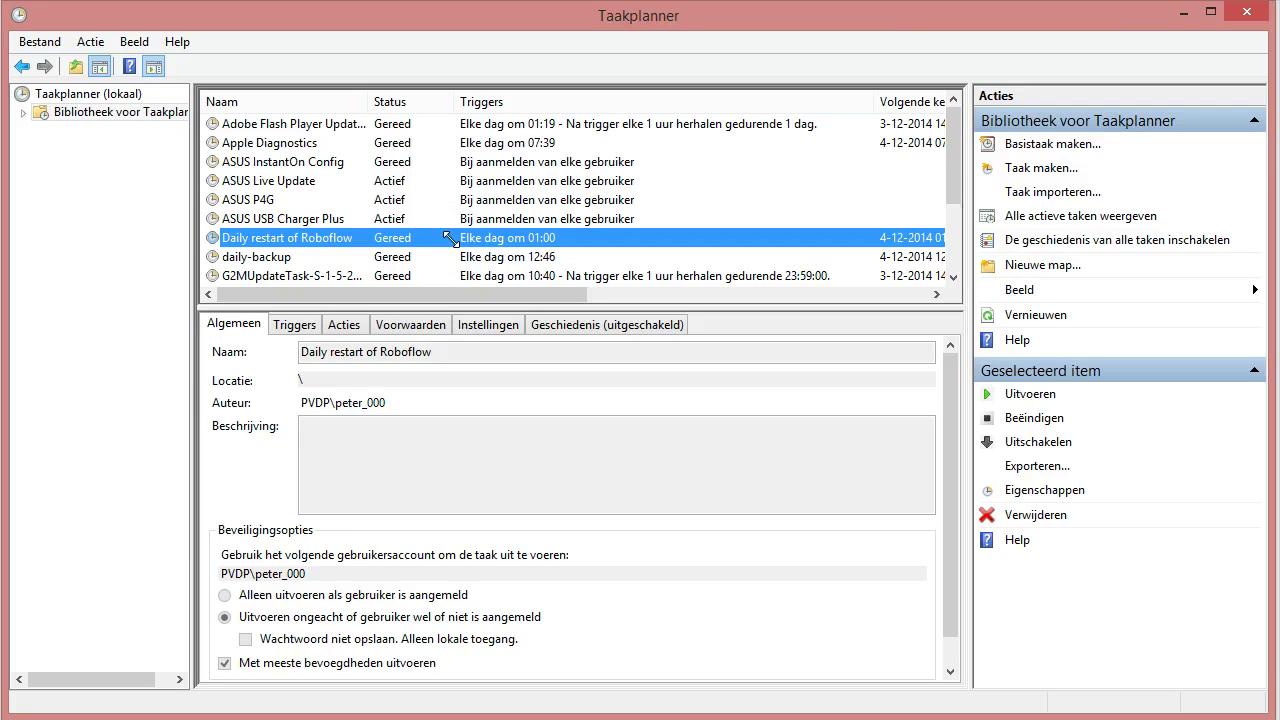
{"action": "left_click", "coordinate": [1038, 442]}
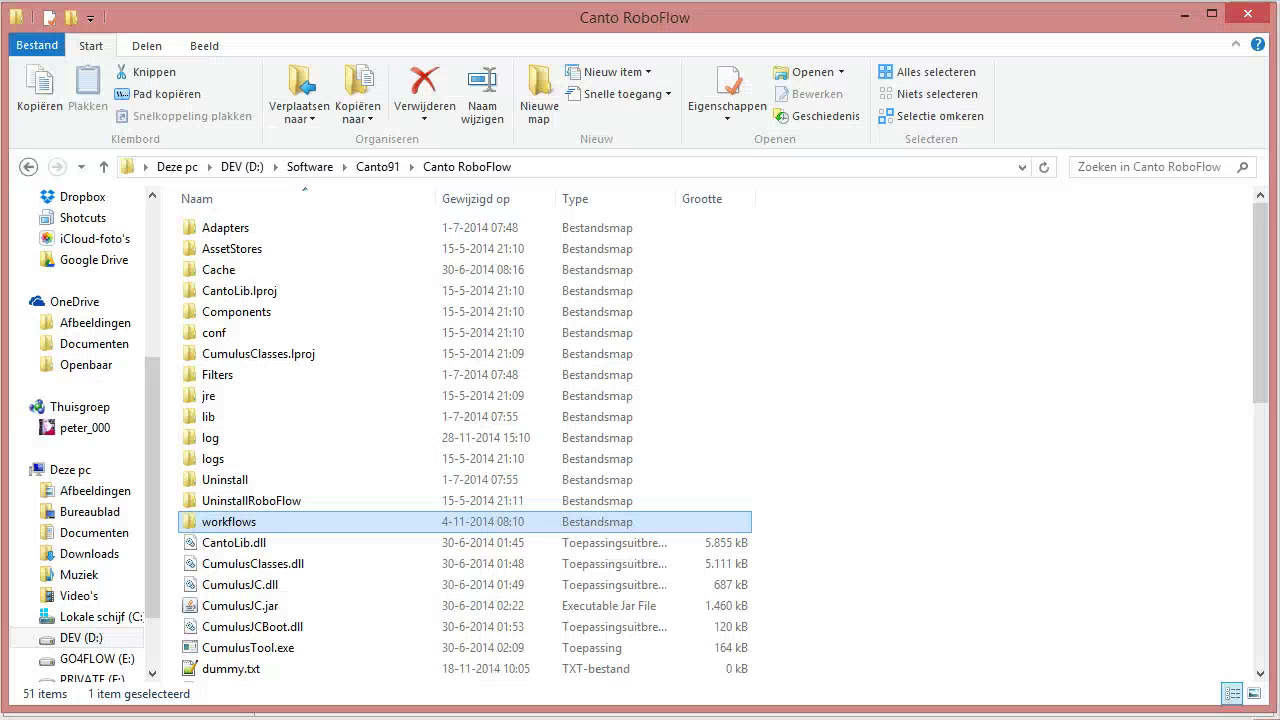
Open RoboFlowRestartService.bat from the Canto RoboFlow folder with Edit with Notepad++.
{"action": "left_click_drag", "start_coordinate": [1260, 318], "coordinate": [1251, 606]}
{"action": "left_click", "coordinate": [283, 652]}
{"action": "left_click", "coordinate": [230, 508]}
{"action": "left_click", "coordinate": [203, 511]}
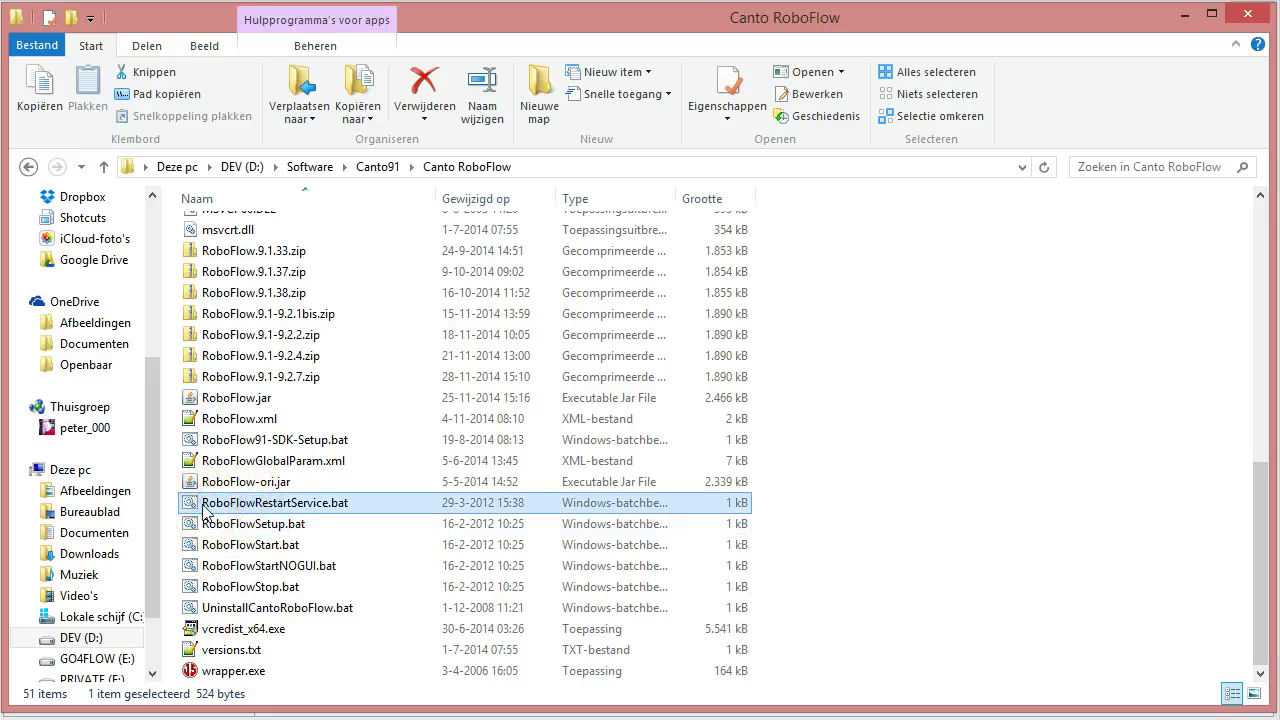
{"action": "right_click", "coordinate": [204, 510]}
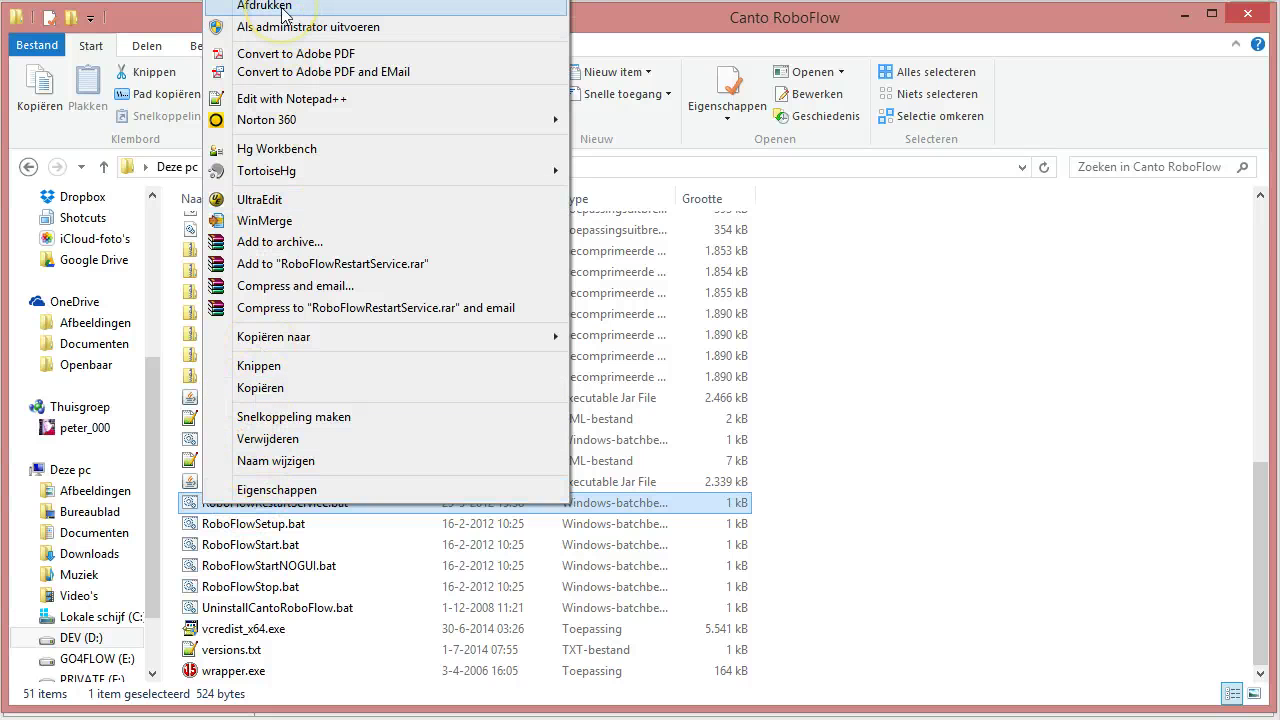
{"action": "left_click", "coordinate": [286, 98]}
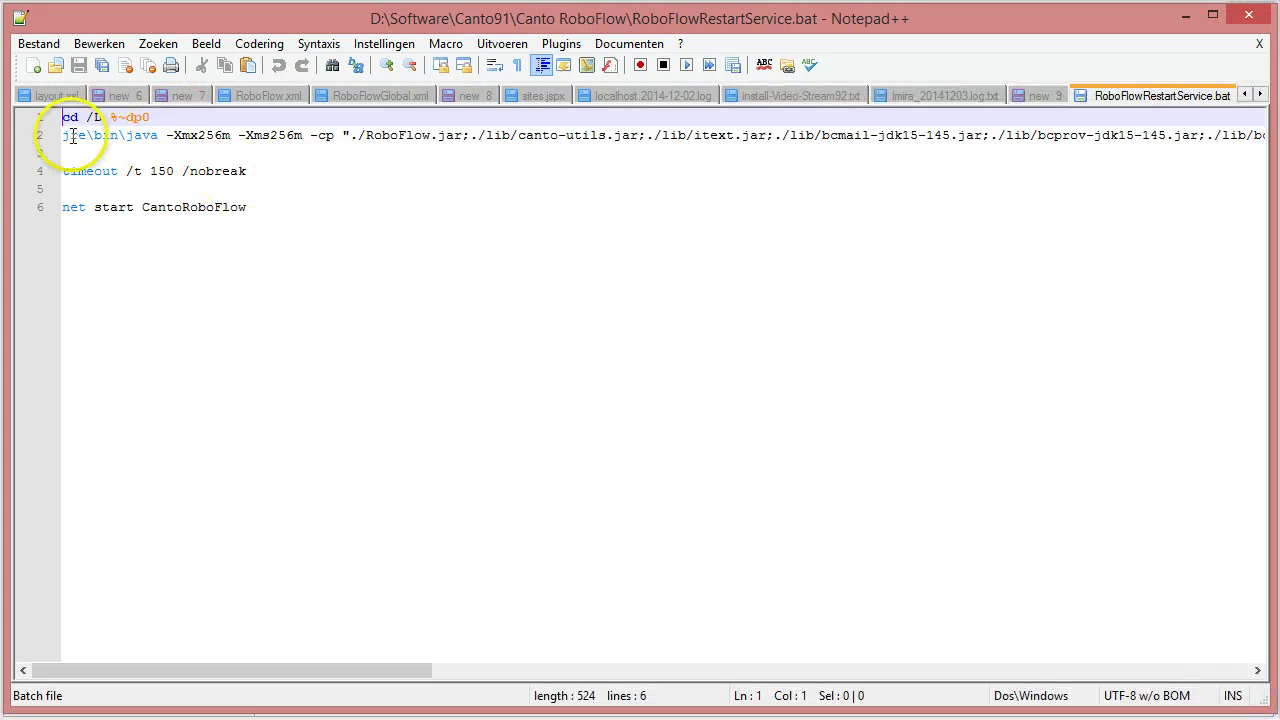
{"action": "left_click_drag", "start_coordinate": [72, 137], "coordinate": [590, 143]}
{"action": "key", "text": "End"}
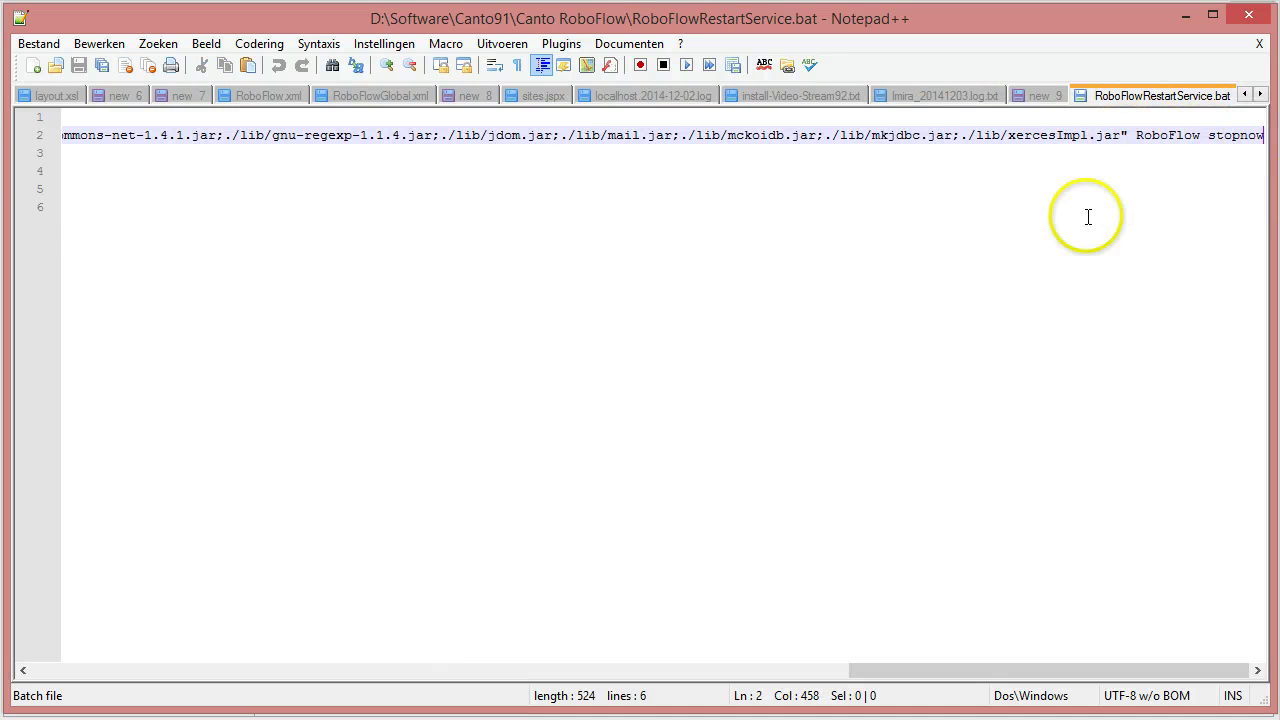
{"action": "left_click", "coordinate": [937, 154]}
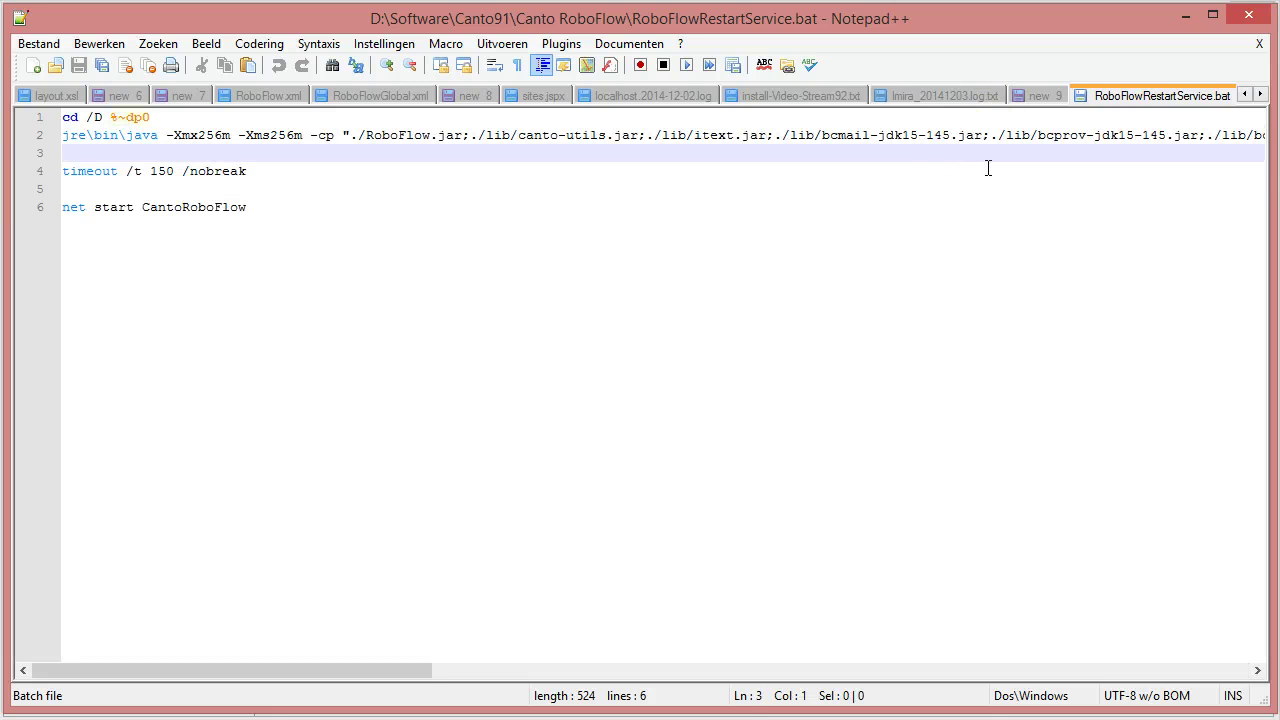
{"action": "key", "text": "Down"}
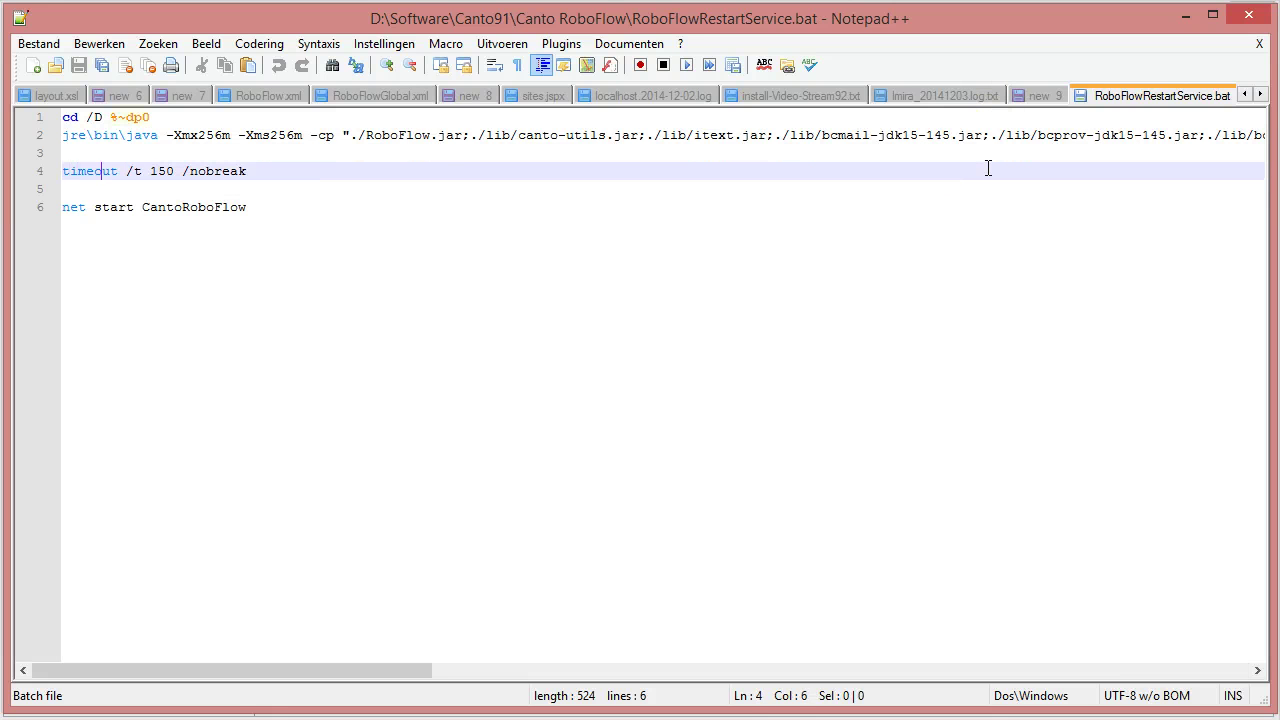
{"action": "key", "text": "Right"}
{"action": "key", "text": "Right"}
{"action": "key", "text": "Right"}
{"action": "key", "text": "Right"}
{"action": "key", "text": "Right"}
{"action": "key", "text": "Down"}
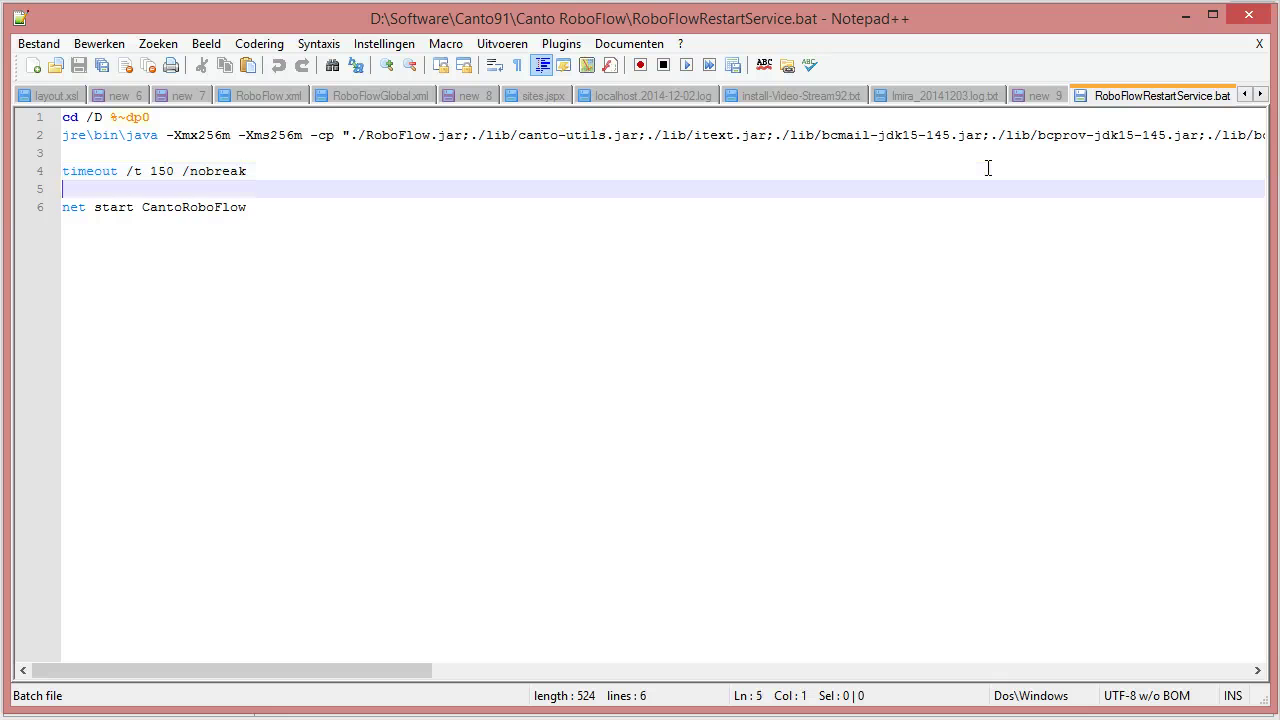
{"action": "key", "text": "Down"}
{"action": "key", "text": "Home"}
{"action": "key", "text": "Right"}
{"action": "key", "text": "Right"}
{"action": "key", "text": "Right"}
{"action": "key", "text": "Right"}
{"action": "key", "text": "Right"}
{"action": "key", "text": "Right"}
{"action": "key", "text": "Right"}
{"action": "key", "text": "Right"}
{"action": "key", "text": "Right"}
{"action": "key", "text": "Right"}
{"action": "key", "text": "Right"}
{"action": "key", "text": "Right"}
{"action": "key", "text": "Right"}
{"action": "key", "text": "Right"}
{"action": "key", "text": "Right"}
{"action": "key", "text": "Right"}
{"action": "key", "text": "Right"}
{"action": "key", "text": "Right"}
{"action": "key", "text": "Right"}
{"action": "key", "text": "Right"}
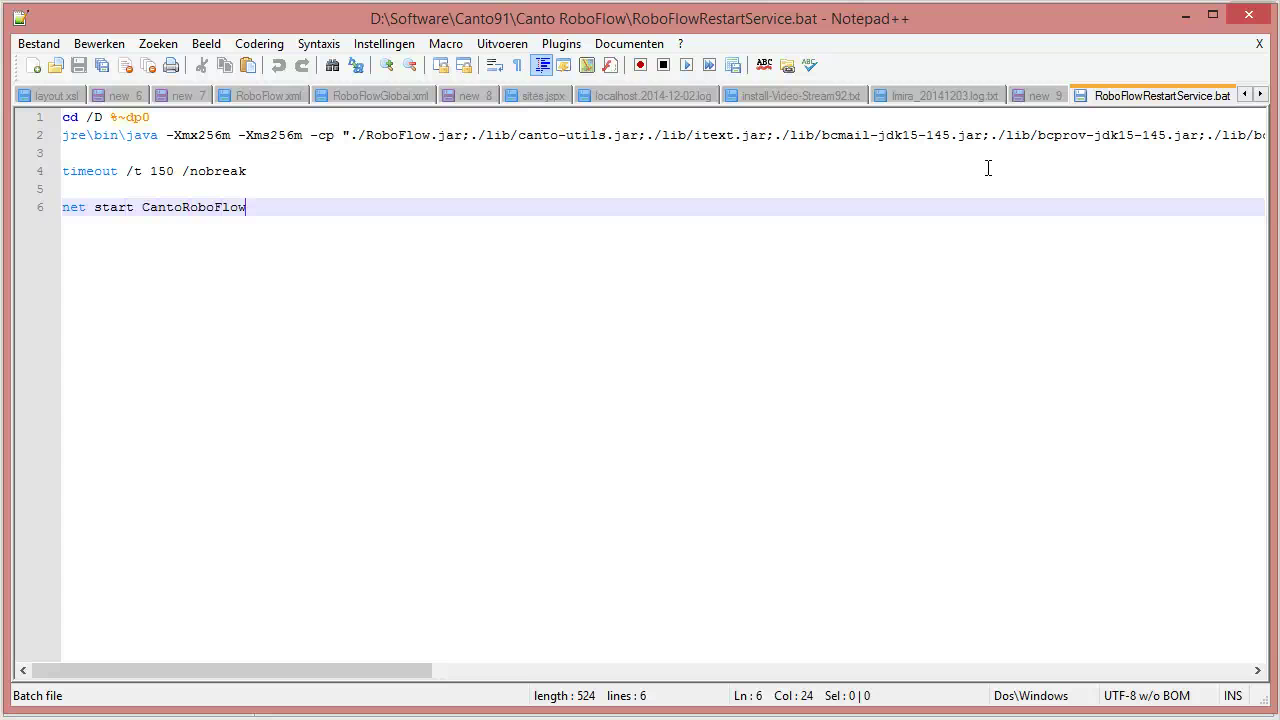
Duplicate the timeout /t 150 /nobreak and net start lines, turning the first copy into net stop CantoRoboFlow.
{"action": "key", "text": "Home"}
{"action": "key", "text": "Up"}
{"action": "key", "text": "Up"}
{"action": "key", "text": "shift+Down"}
{"action": "key", "text": "shift+Down"}
{"action": "key", "text": "shift+End"}
{"action": "key", "text": "ctrl+x"}
{"action": "key", "text": "ctrl+v"}
{"action": "key", "text": "ctrl+v"}
{"action": "key", "text": "Up"}
{"action": "key", "text": "Up"}
{"action": "key", "text": "Return"}
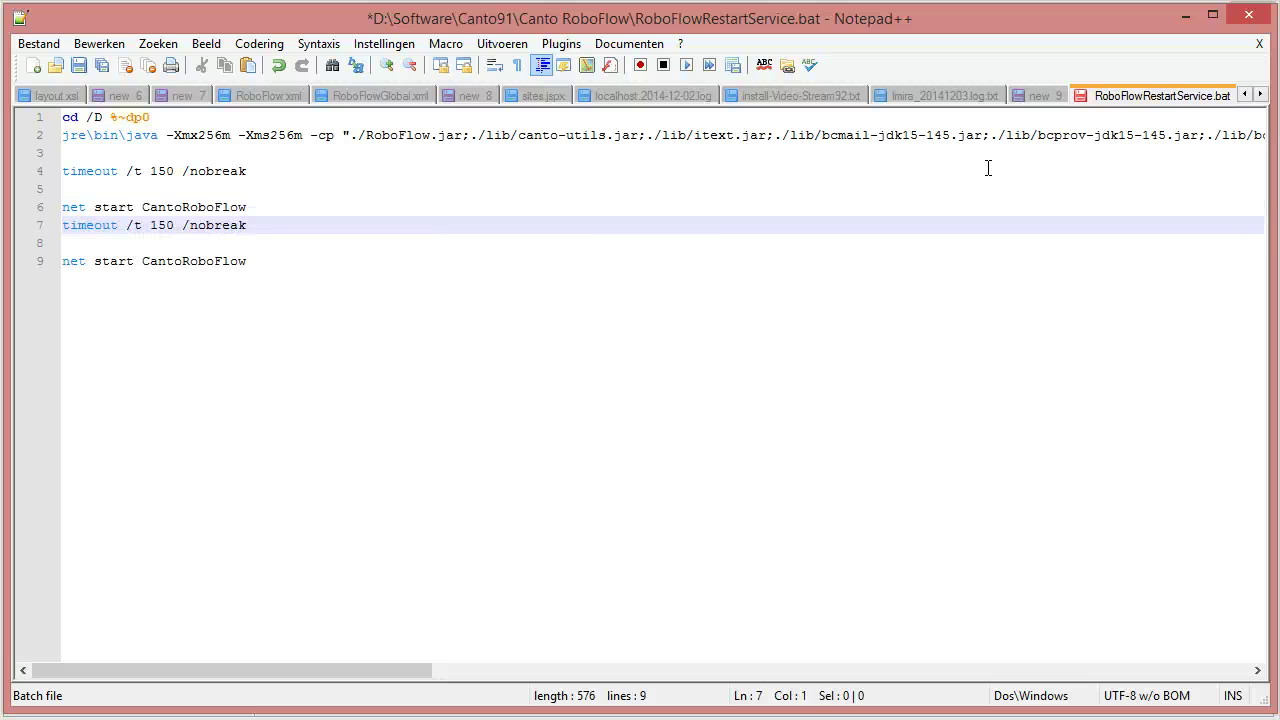
{"action": "key", "text": "Return"}
{"action": "key", "text": "Up"}
{"action": "key", "text": "Up"}
{"action": "key", "text": "Right"}
{"action": "key", "text": "Right"}
{"action": "key", "text": "Right"}
{"action": "key", "text": "shift+Right"}
{"action": "key", "text": "shift+Right"}
{"action": "key", "text": "shift+Right"}
{"action": "key", "text": "shift+Right"}
{"action": "type", "text": "top"}
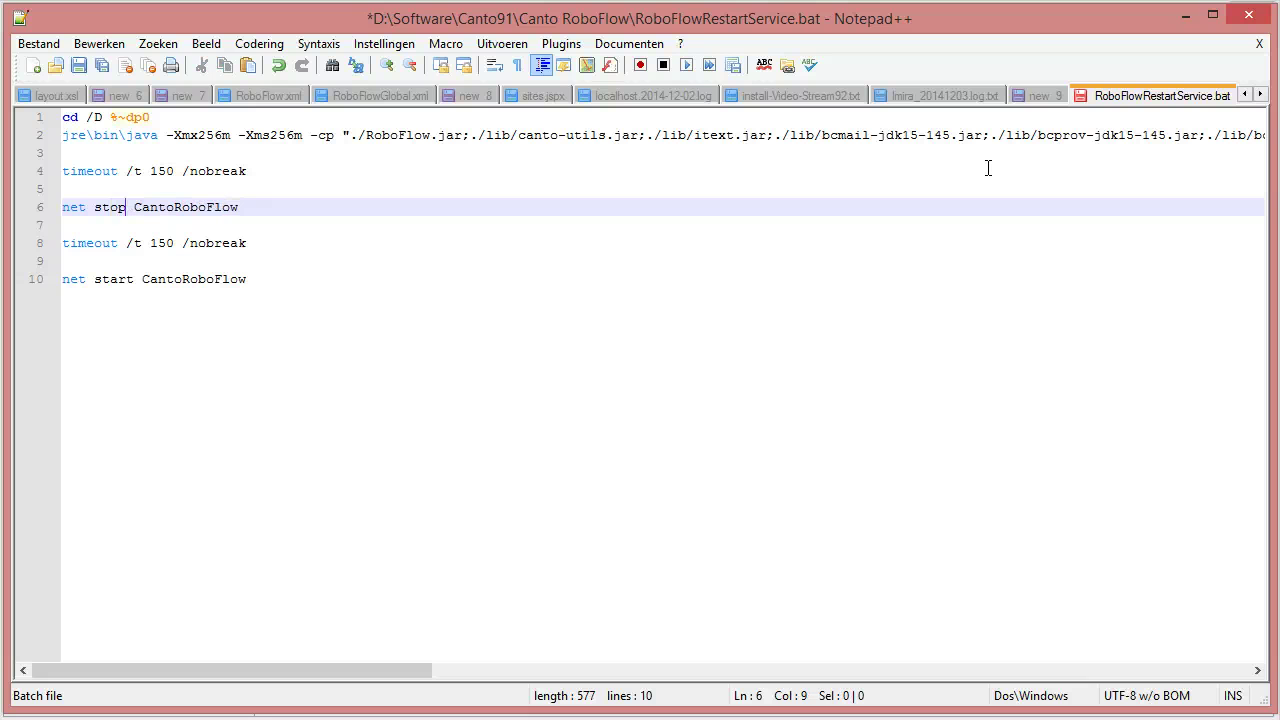
Review the java command and net stop lines, then save RoboFlowRestartService.bat with Ctrl+S.
{"action": "key", "text": "End"}
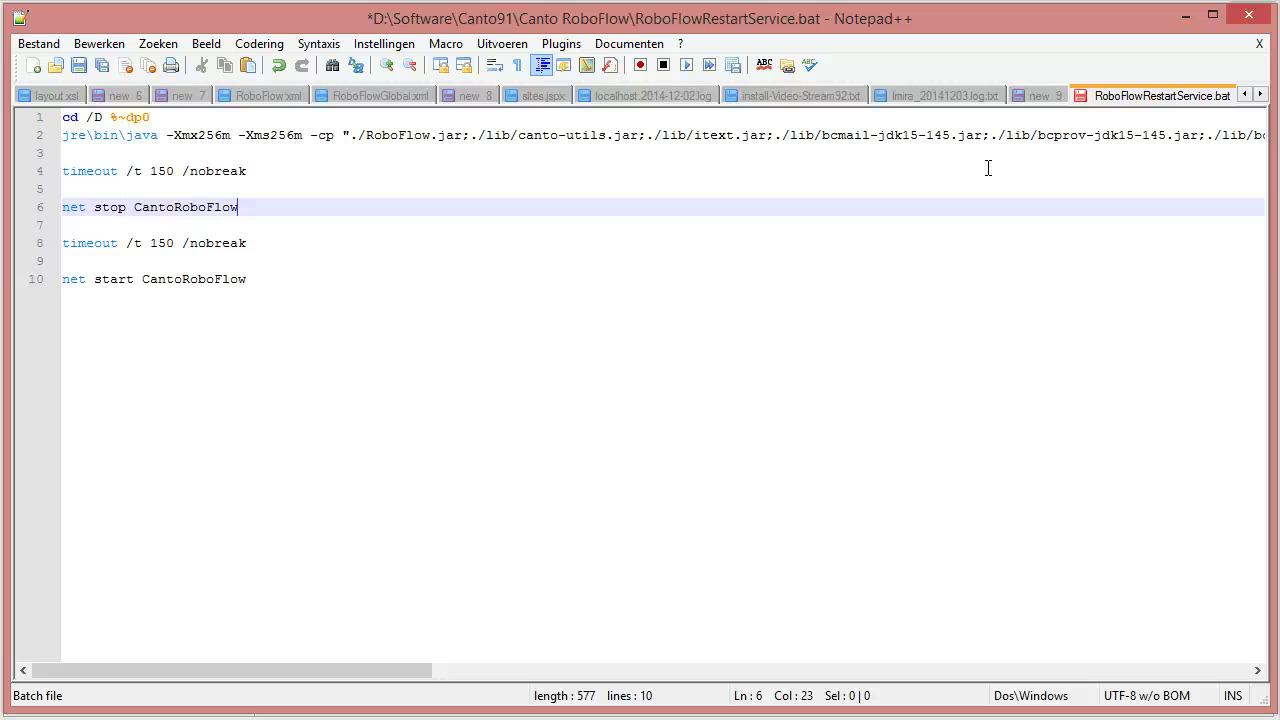
{"action": "key", "text": "Up"}
{"action": "key", "text": "Up"}
{"action": "key", "text": "Up"}
{"action": "key", "text": "Up"}
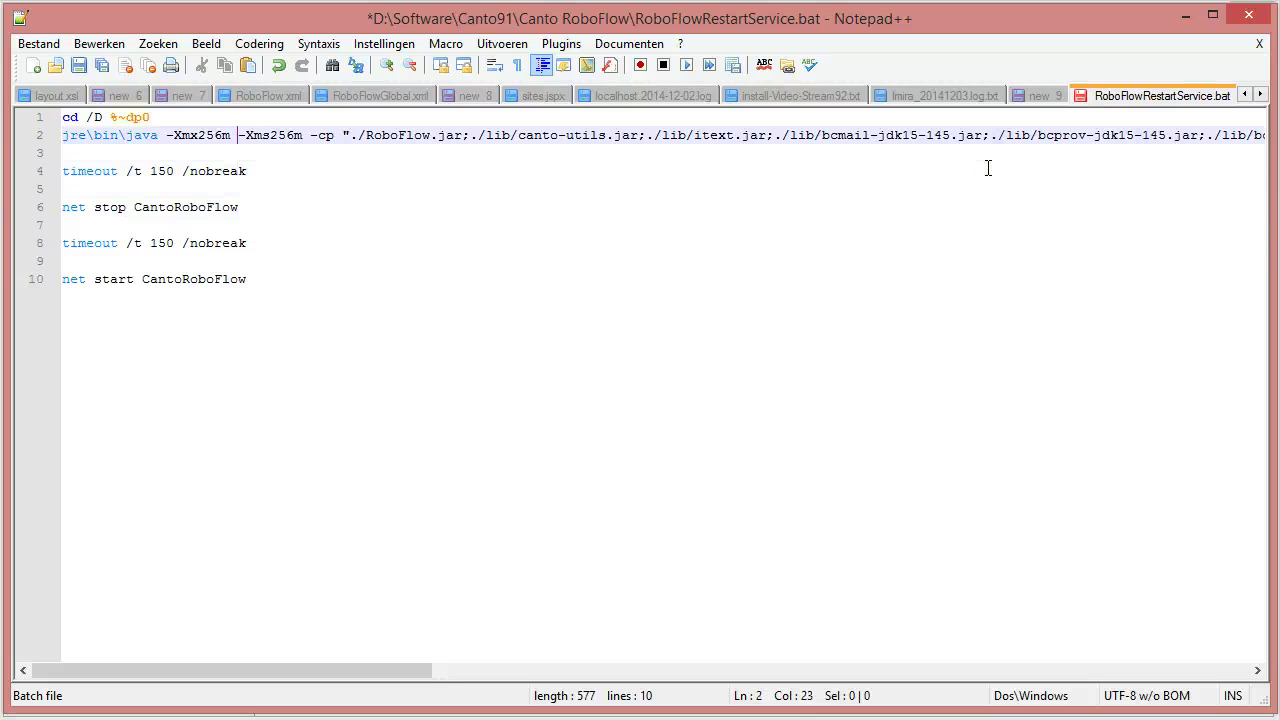
{"action": "key", "text": "End"}
{"action": "key", "text": "Home"}
{"action": "key", "text": "shift+End"}
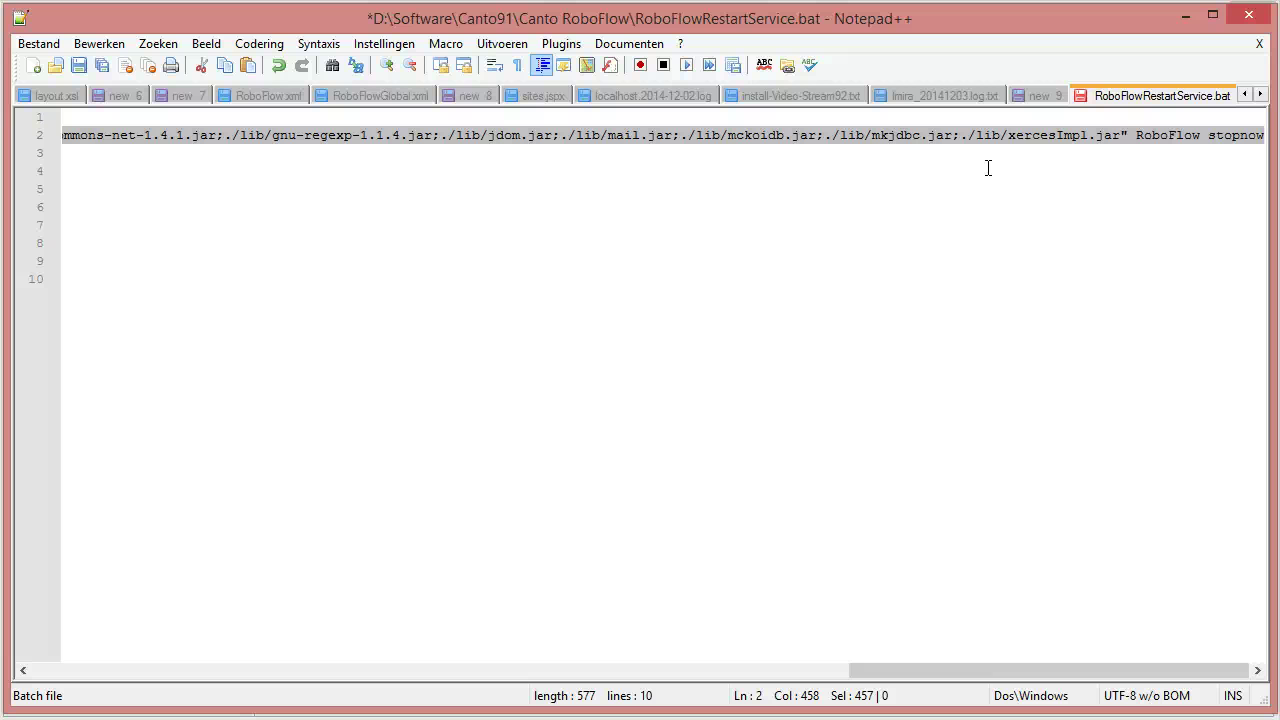
{"action": "key", "text": "Home"}
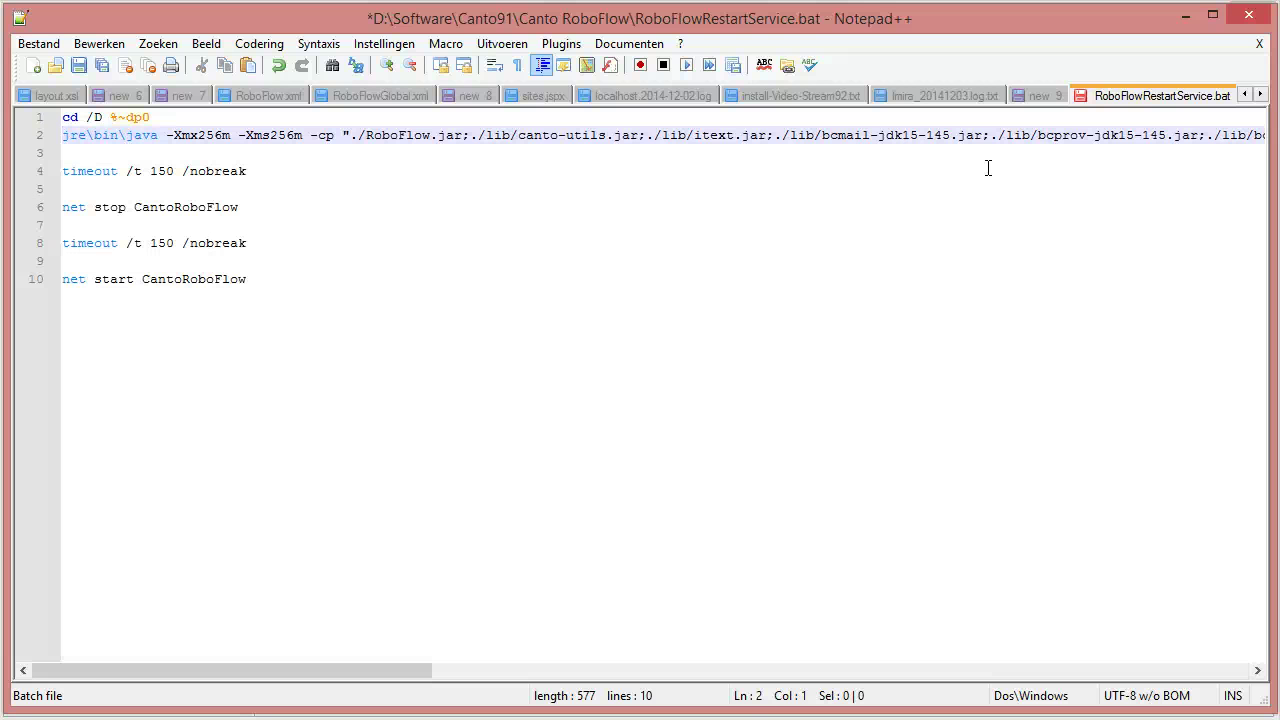
{"action": "key", "text": "Down"}
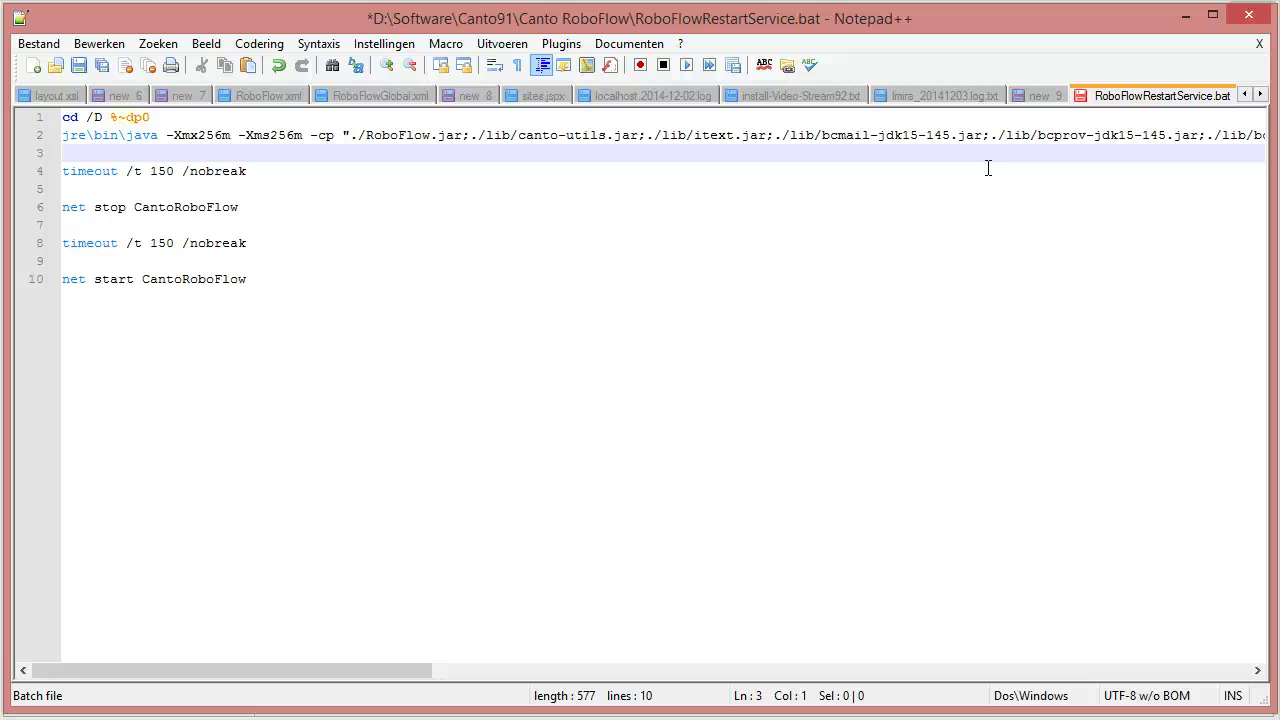
{"action": "key", "text": "Down"}
{"action": "key", "text": "Down"}
{"action": "key", "text": "Down"}
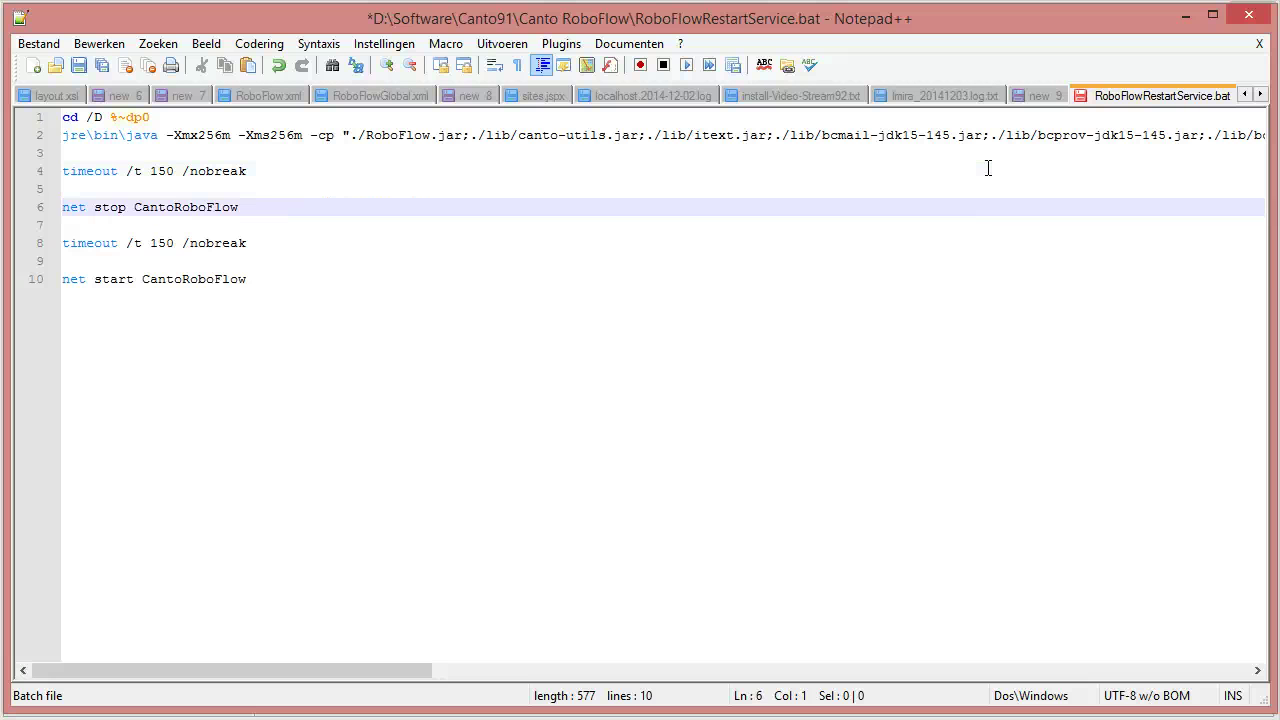
{"action": "key", "text": "Right"}
{"action": "key", "text": "Right"}
{"action": "key", "text": "Right"}
{"action": "key", "text": "Right"}
{"action": "key", "text": "Right"}
{"action": "key", "text": "Right"}
{"action": "key", "text": "Right"}
{"action": "key", "text": "Right"}
{"action": "key", "text": "Right"}
{"action": "key", "text": "Right"}
{"action": "key", "text": "Right"}
{"action": "key", "text": "Right"}
{"action": "key", "text": "Right"}
{"action": "key", "text": "Right"}
{"action": "key", "text": "Right"}
{"action": "key", "text": "Right"}
{"action": "key", "text": "Right"}
{"action": "key", "text": "Right"}
{"action": "key", "text": "Right"}
{"action": "key", "text": "Right"}
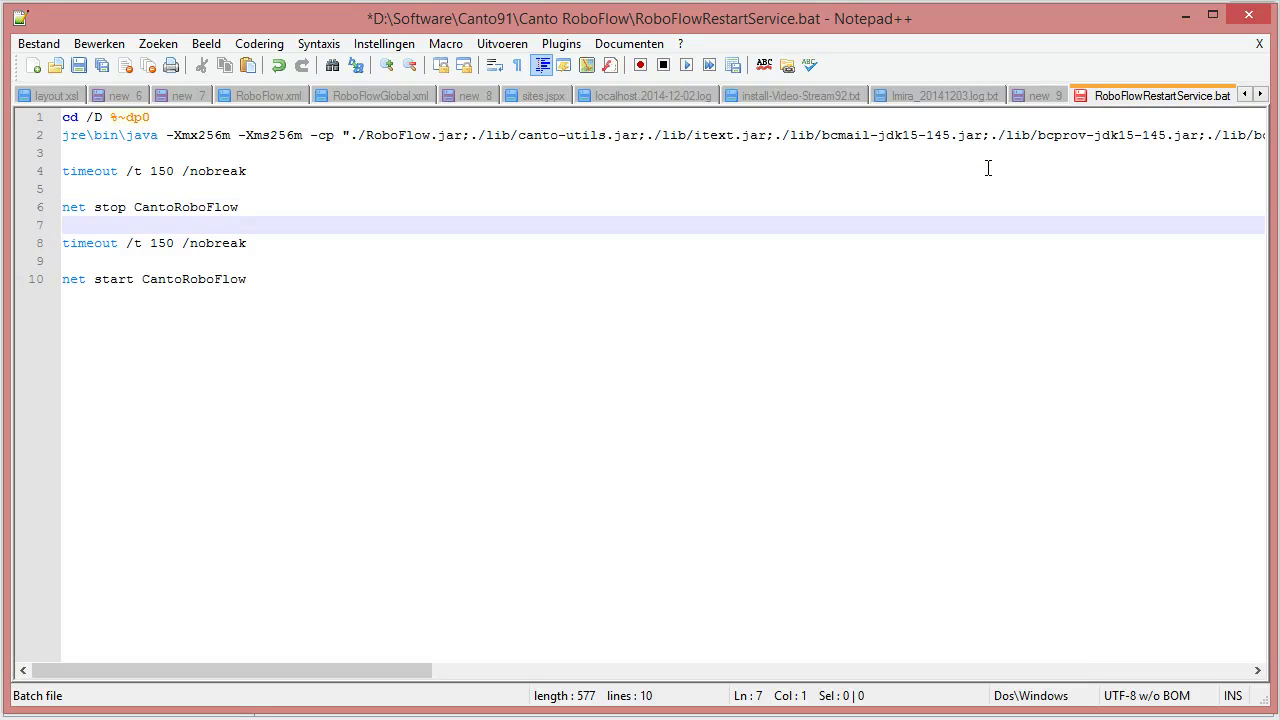
{"action": "key", "text": "ctrl+s"}
{"action": "key", "text": "Left"}
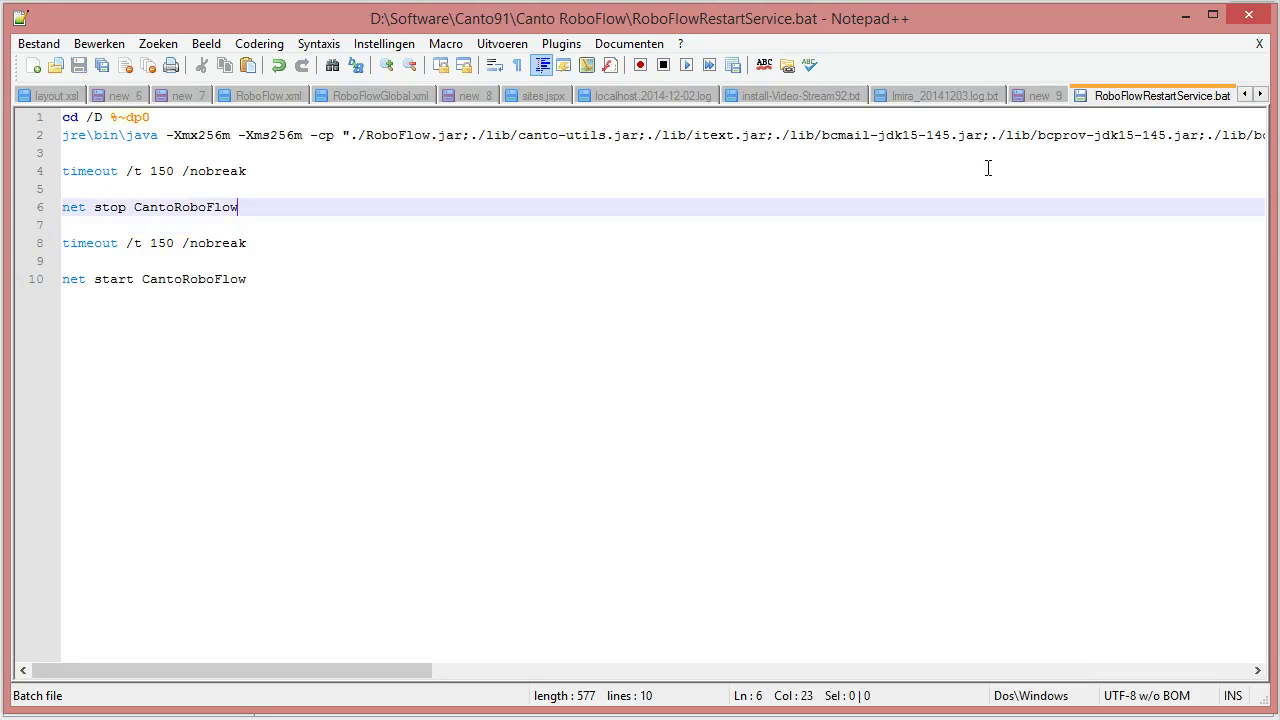
Check the ten-line script, highlighting both CantoRoboFlow occurrences to confirm the stop and start commands.
{"action": "key", "text": "Down"}
{"action": "key", "text": "Down"}
{"action": "key", "text": "Down"}
{"action": "key", "text": "Down"}
{"action": "key", "text": "End"}
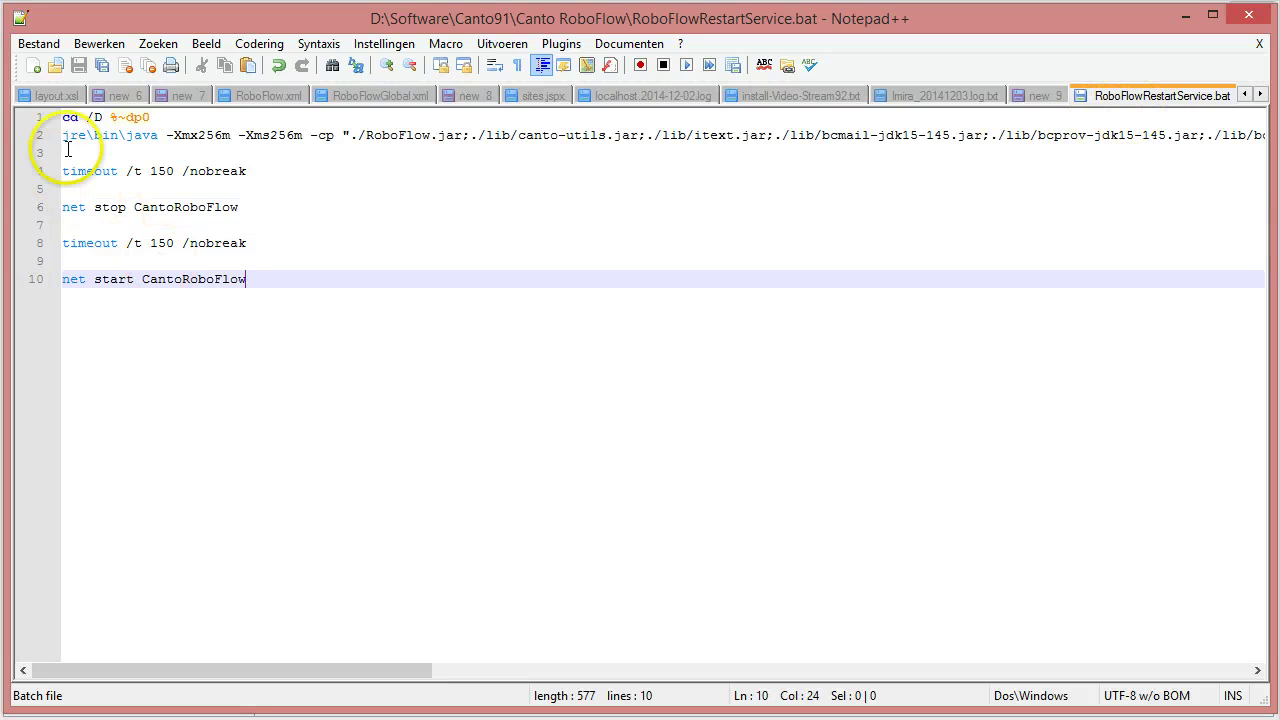
{"action": "key", "text": "ctrl+a"}
{"action": "left_click", "coordinate": [297, 323]}
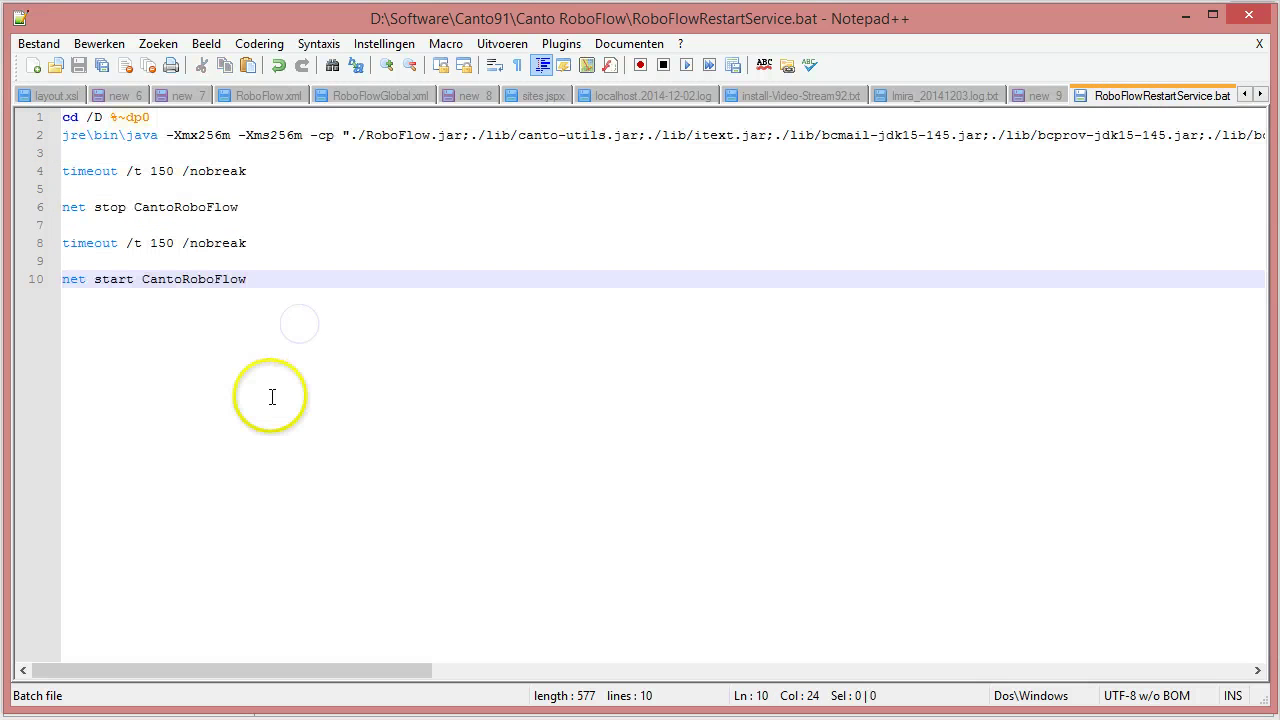
{"action": "double_click", "coordinate": [158, 205]}
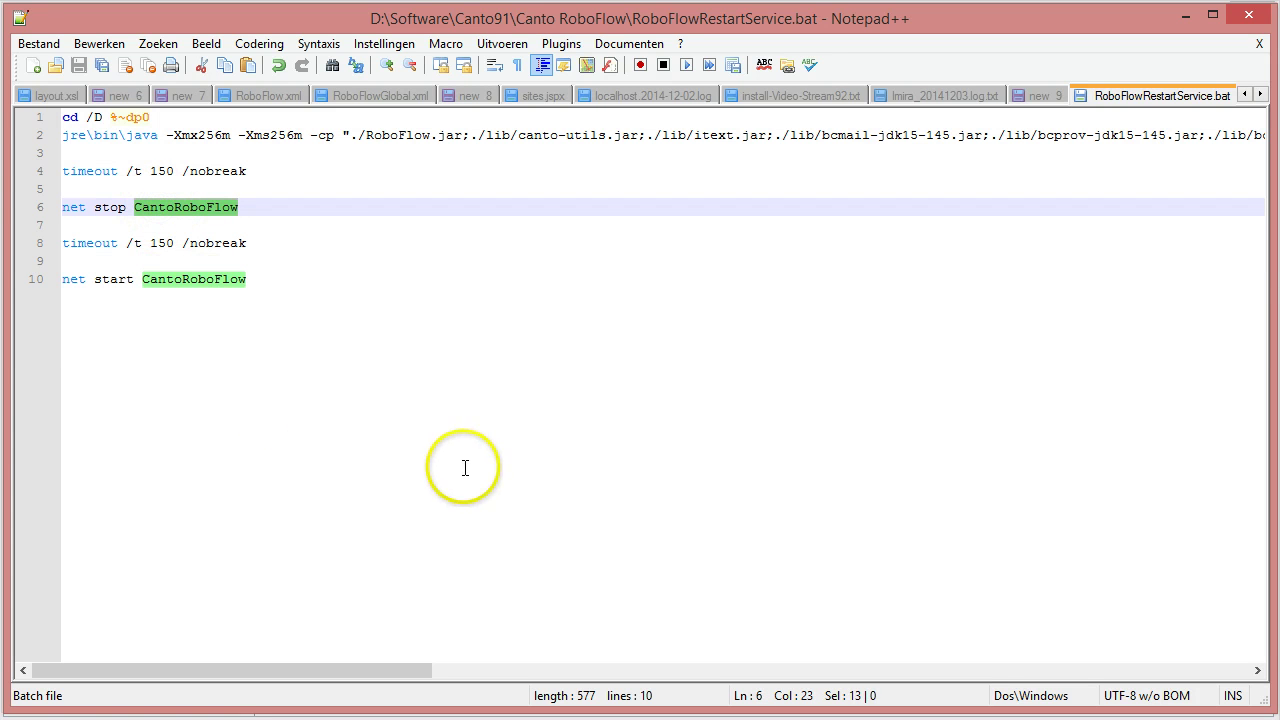